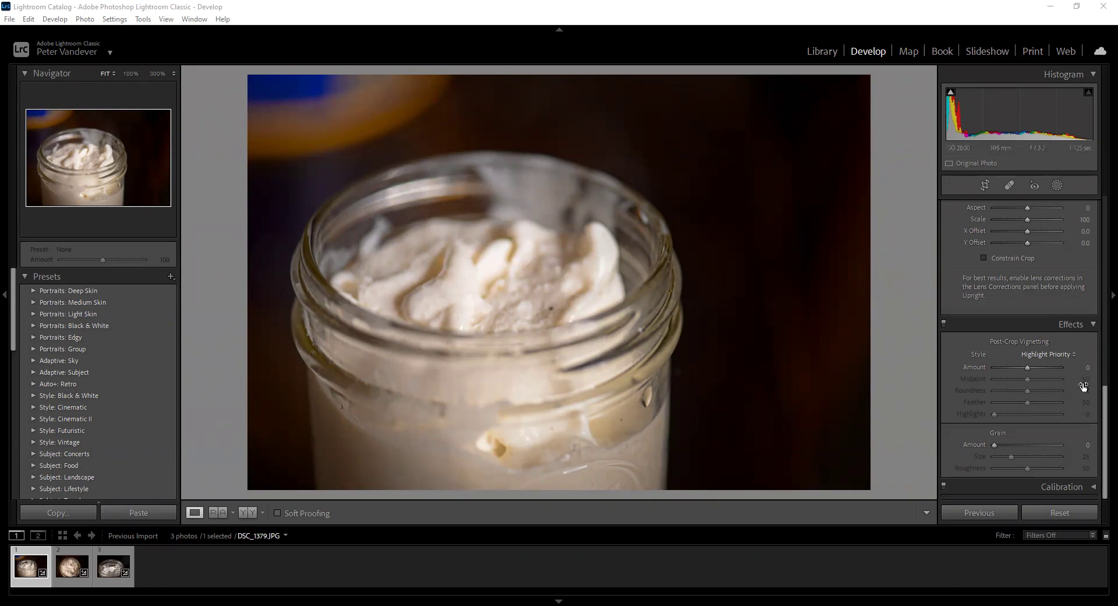
- Revert the jar photo to its Import history state, check it at 100%, then return to Fit
{"action": "scroll", "coordinate": [42, 428], "scroll_direction": "down", "scroll_amount": 3}
{"action": "scroll", "coordinate": [62, 417], "scroll_direction": "down", "scroll_amount": 5}
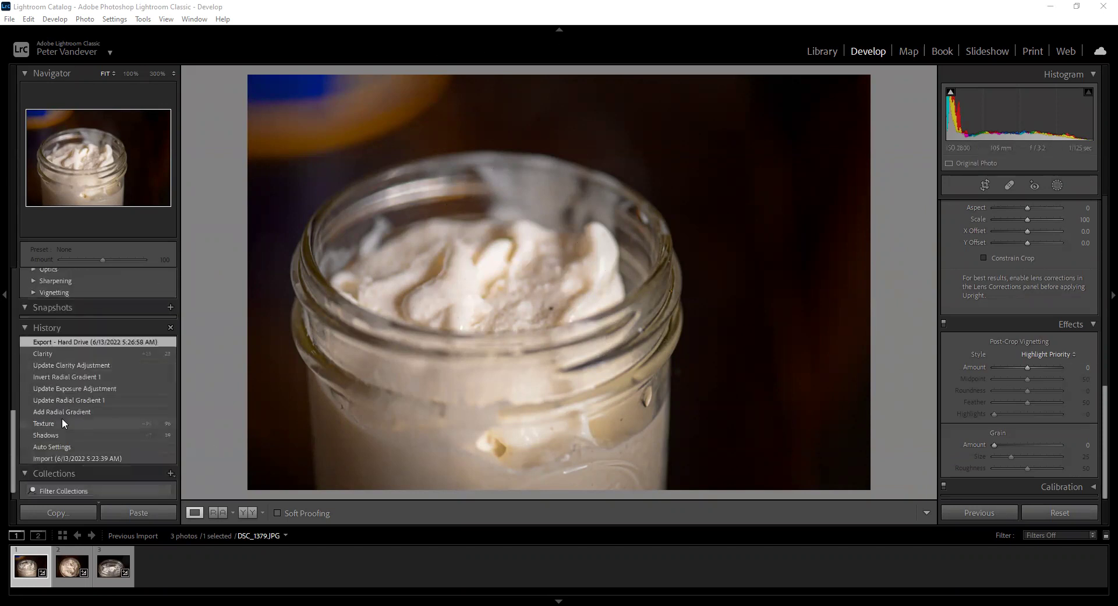
{"action": "scroll", "coordinate": [119, 350], "scroll_direction": "up", "scroll_amount": 5}
{"action": "scroll", "coordinate": [101, 312], "scroll_direction": "down", "scroll_amount": 10}
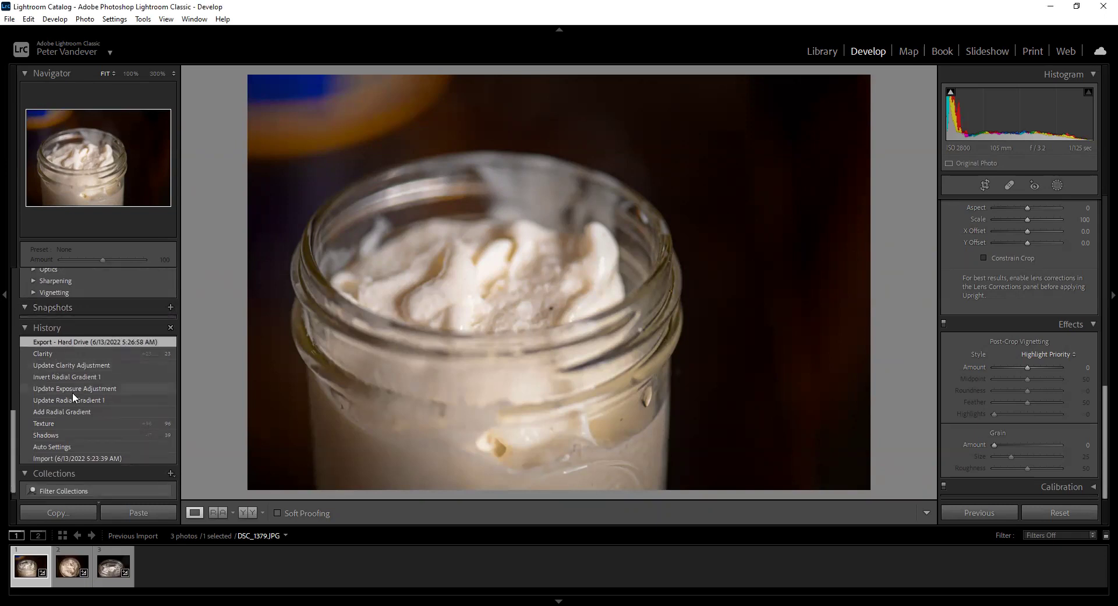
{"action": "scroll", "coordinate": [73, 392], "scroll_direction": "down", "scroll_amount": 1}
{"action": "left_click", "coordinate": [68, 442]}
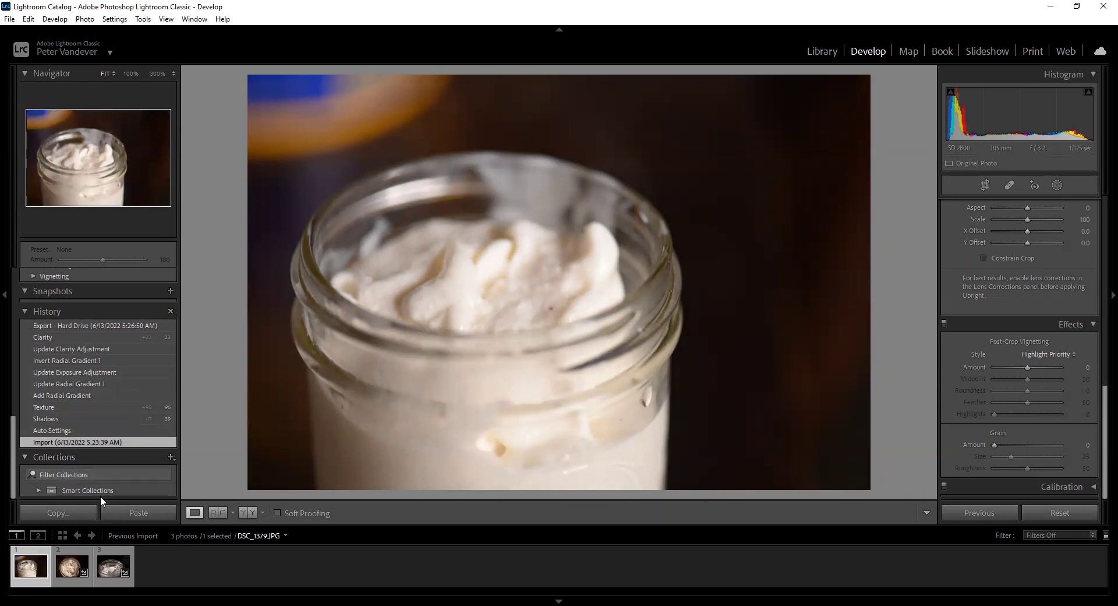
{"action": "left_click", "coordinate": [124, 75]}
{"action": "left_click", "coordinate": [105, 72]}
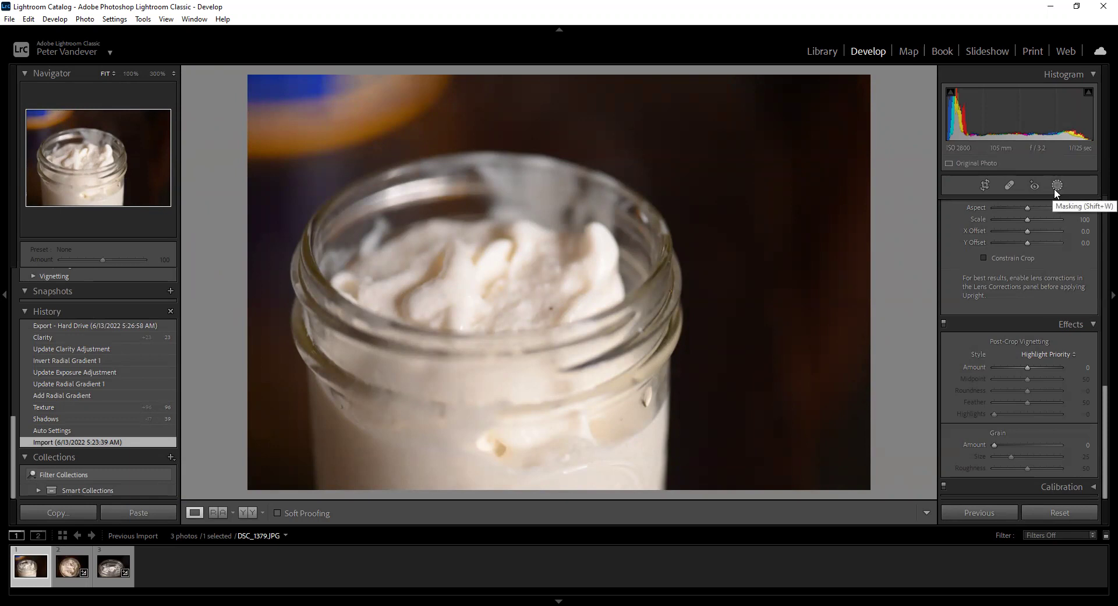
- Pass through the Crop and Spot Removal tools, then open Masking to list new mask types
{"action": "left_click", "coordinate": [984, 181]}
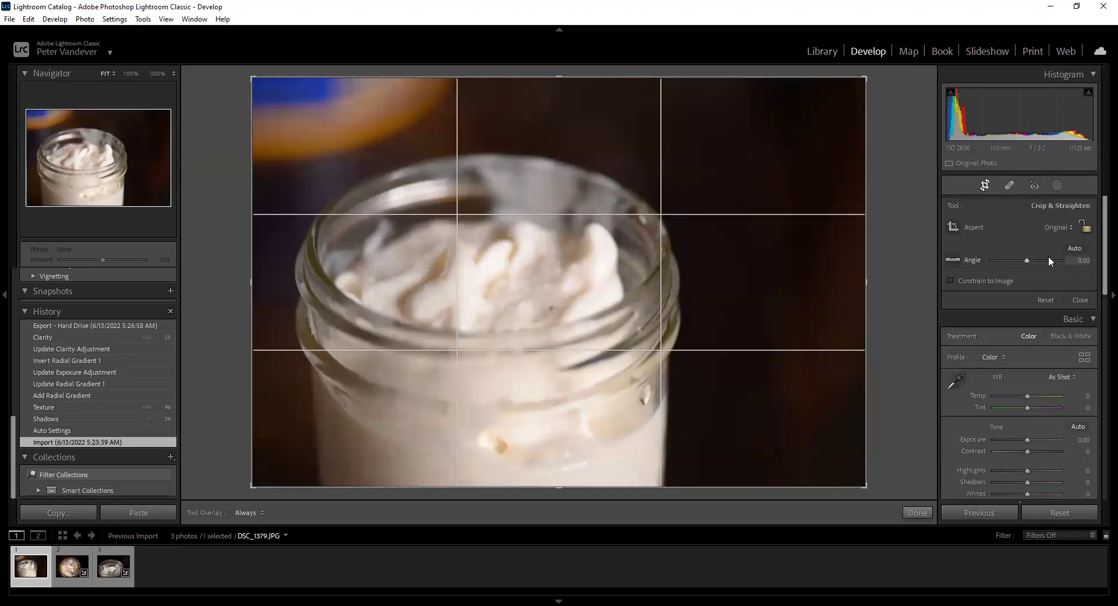
{"action": "left_click", "coordinate": [1009, 185]}
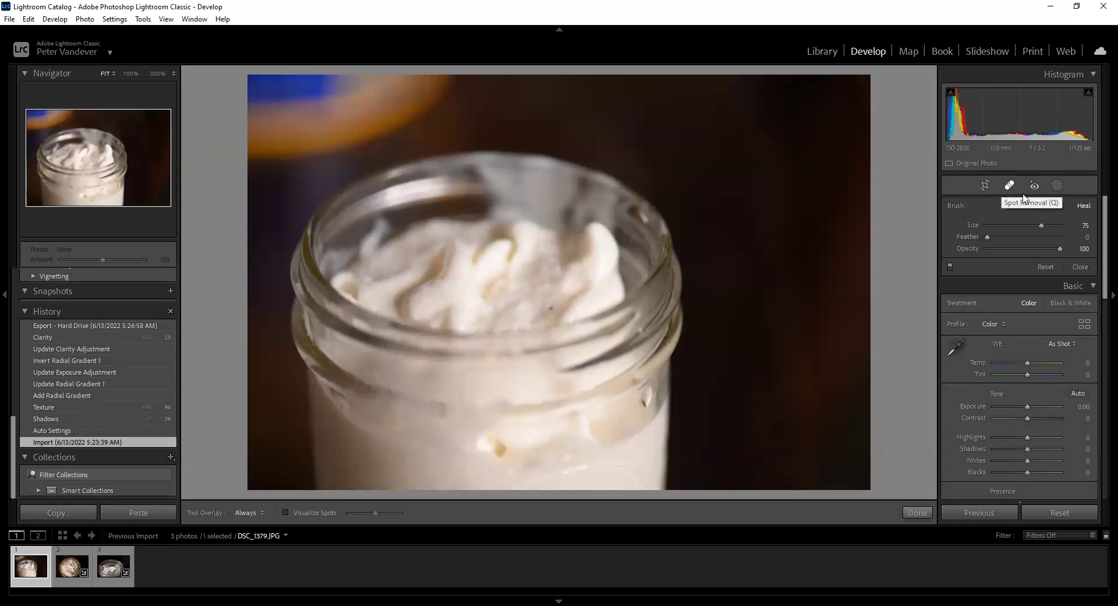
{"action": "left_click", "coordinate": [1056, 187]}
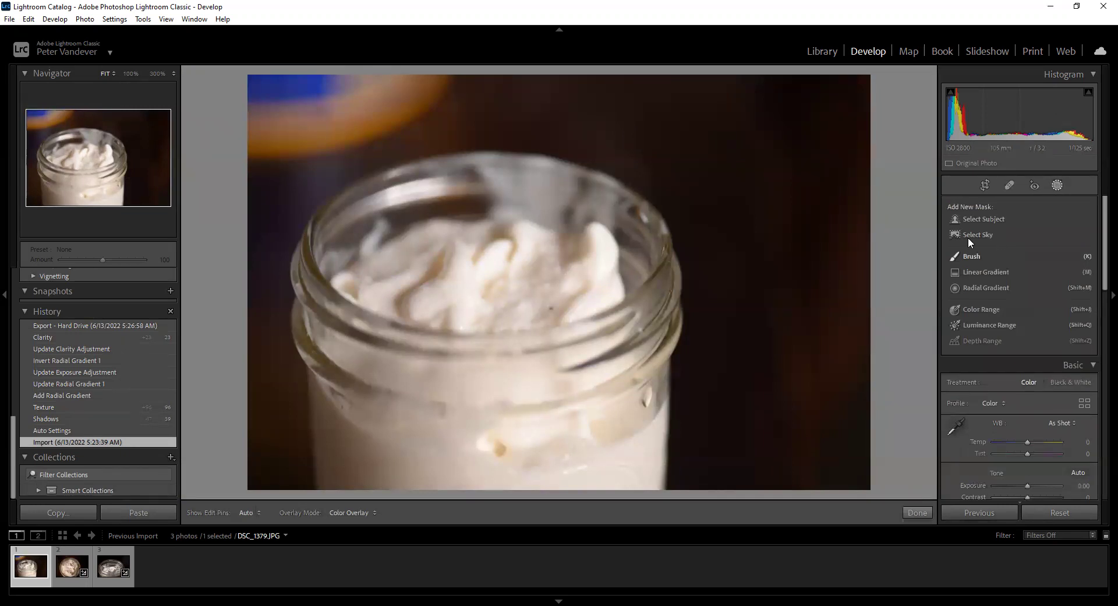
- Draw a radial gradient mask and reshape it into a circle centred over the jar
{"action": "left_click", "coordinate": [998, 288]}
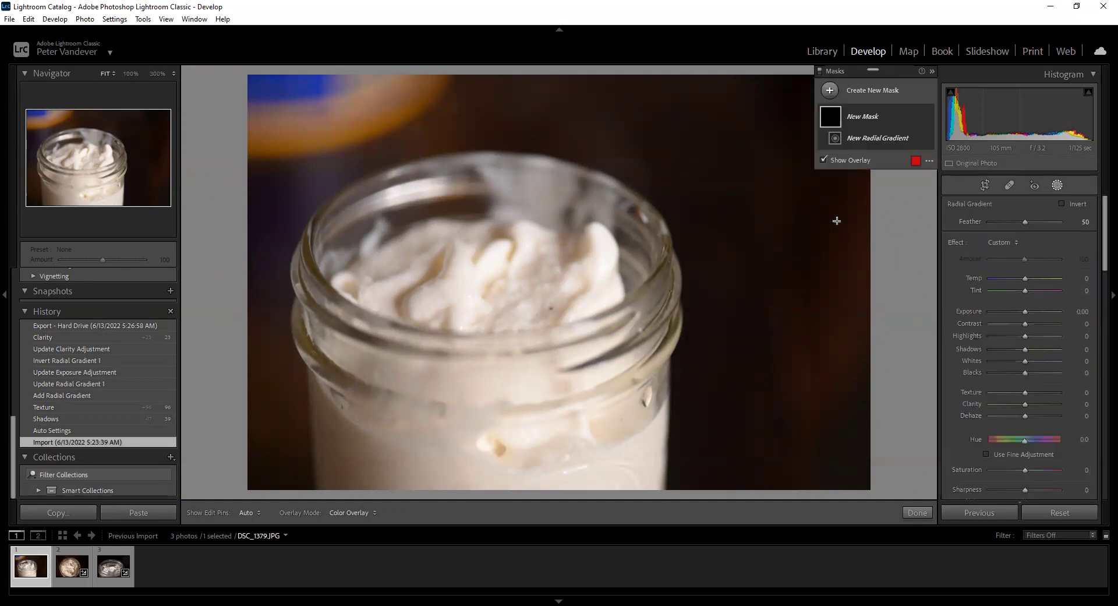
{"action": "left_click_drag", "start_coordinate": [318, 131], "coordinate": [672, 422]}
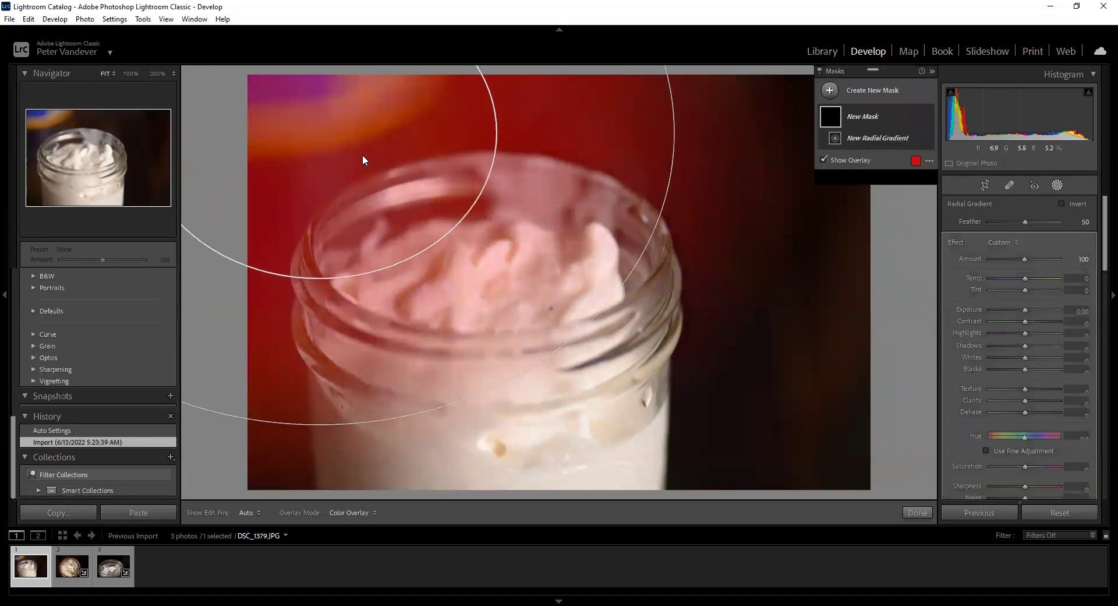
{"action": "left_click_drag", "start_coordinate": [324, 137], "coordinate": [462, 295]}
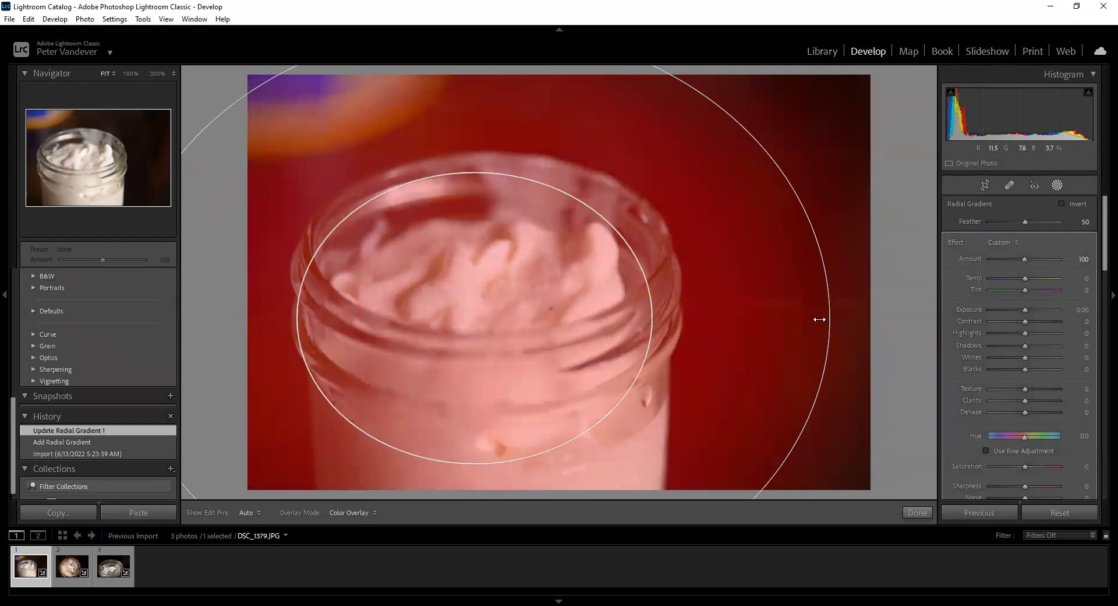
{"action": "left_click_drag", "start_coordinate": [814, 320], "coordinate": [716, 342]}
{"action": "left_click_drag", "start_coordinate": [487, 99], "coordinate": [492, 195]}
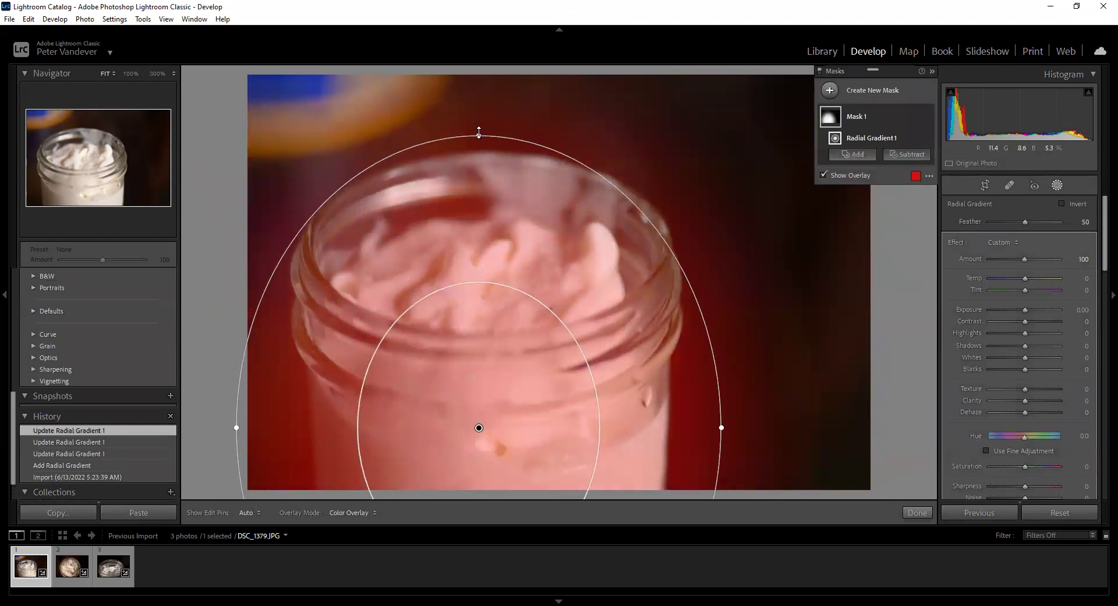
{"action": "left_click_drag", "start_coordinate": [478, 132], "coordinate": [479, 180]}
{"action": "left_click_drag", "start_coordinate": [499, 386], "coordinate": [499, 332]}
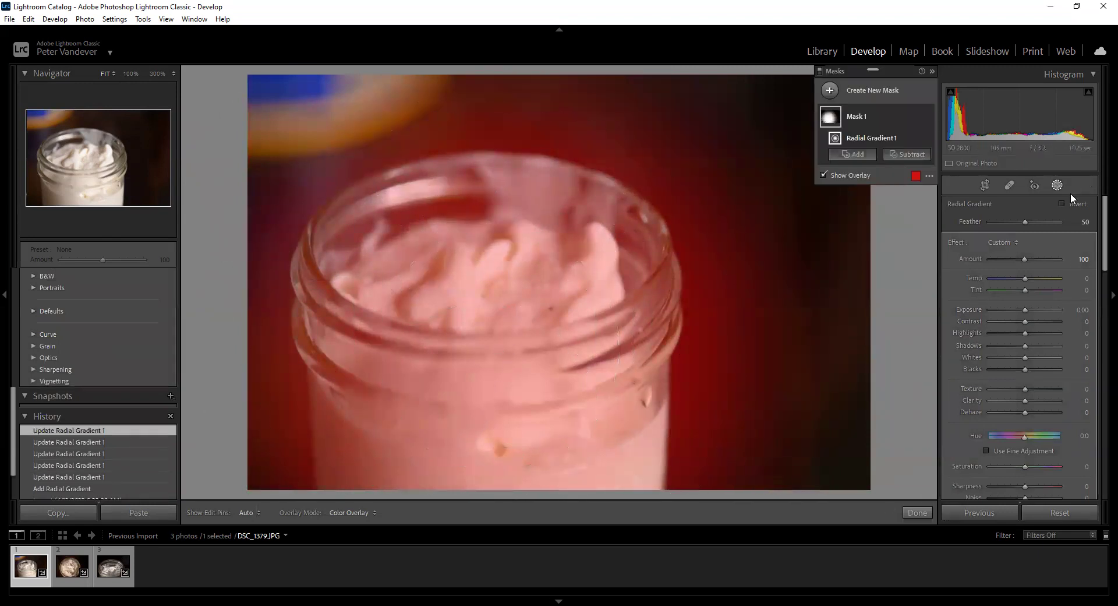
- Set the radial mask's exposure to -1.71 and invert it so the background darkens
{"action": "left_click", "coordinate": [1010, 309]}
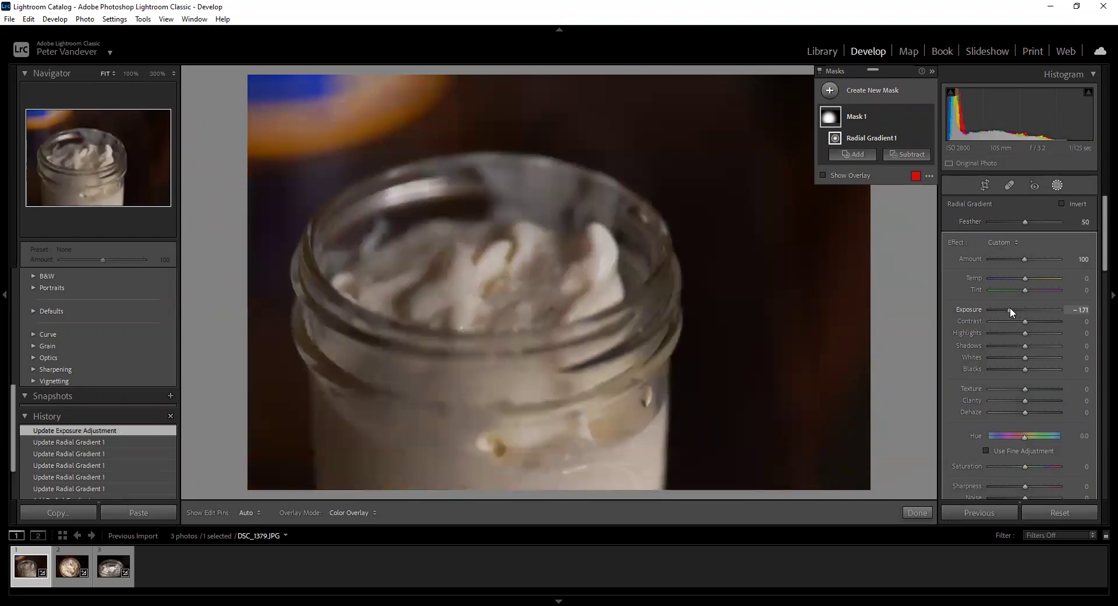
{"action": "left_click", "coordinate": [1063, 207]}
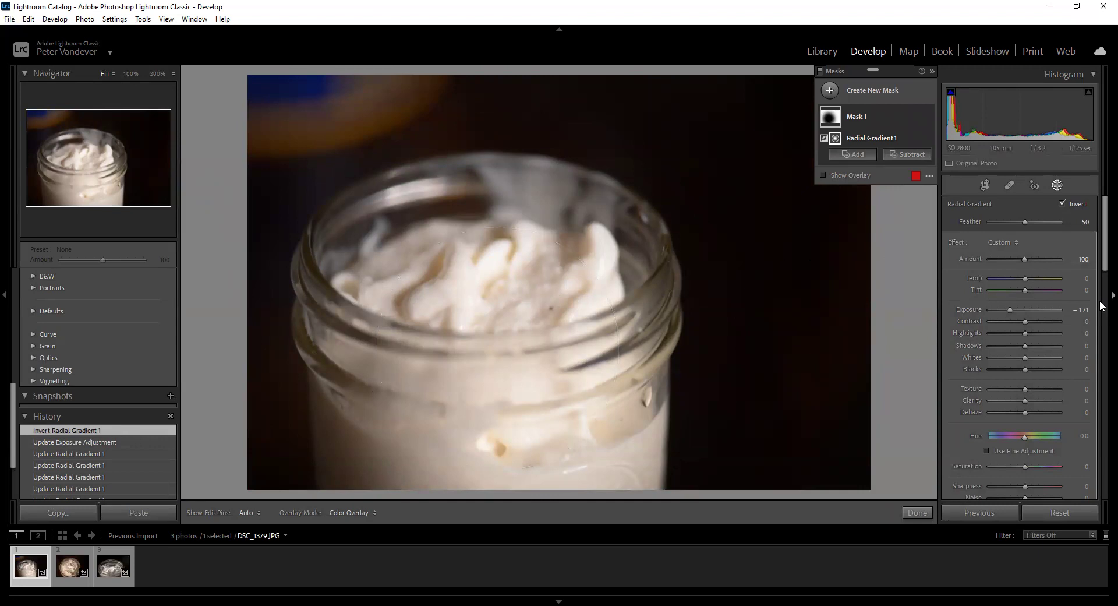
- Finish masking, then change white balance from Auto to a custom Temp -2, Tint -10
{"action": "left_click", "coordinate": [913, 513]}
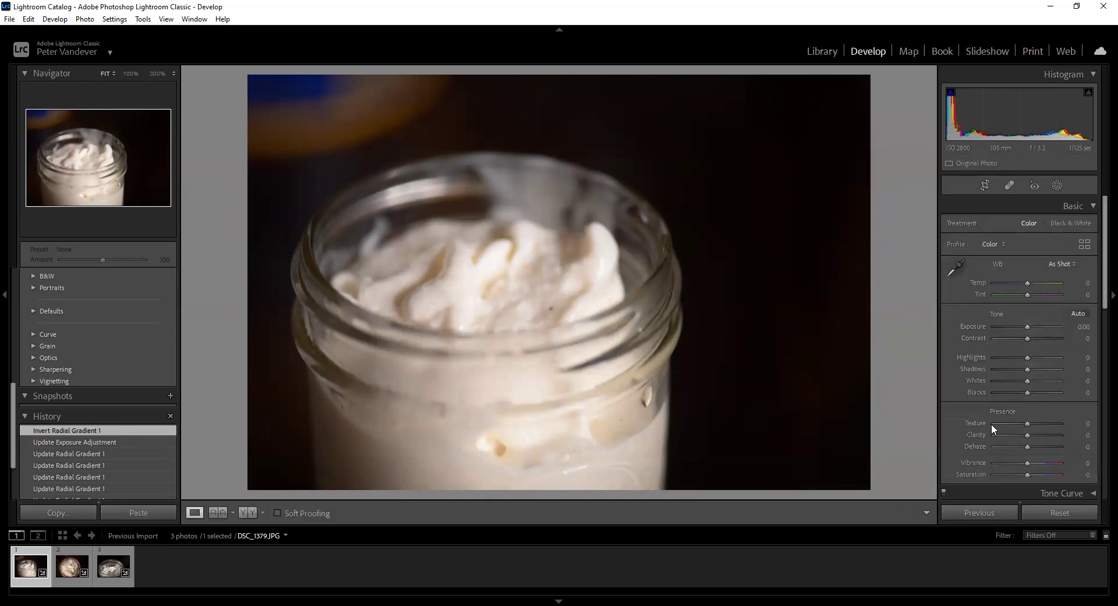
{"action": "left_click", "coordinate": [1057, 268]}
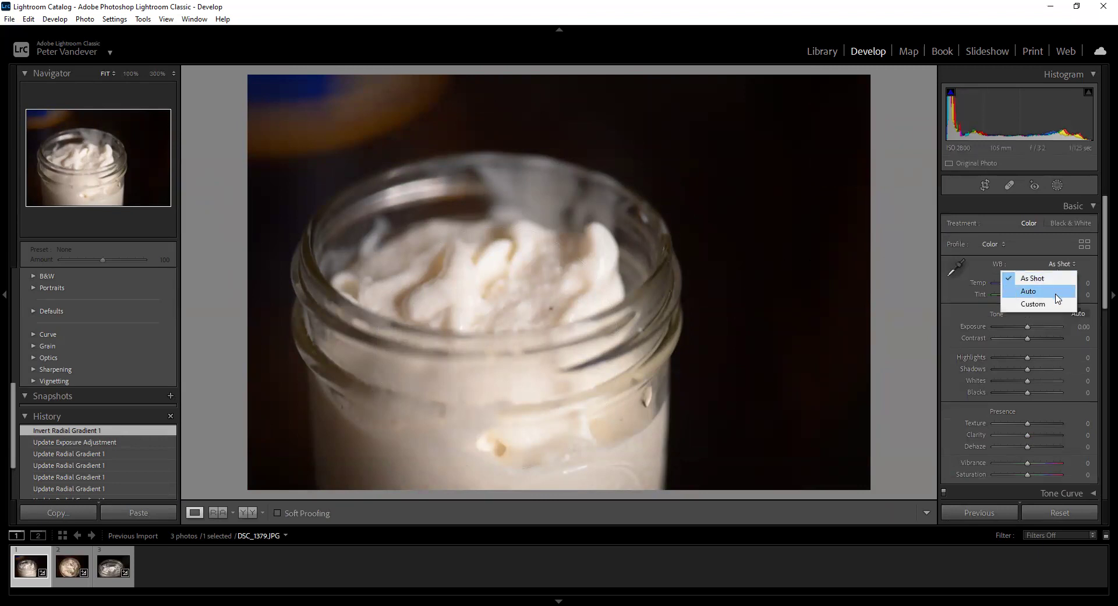
{"action": "left_click", "coordinate": [1056, 296]}
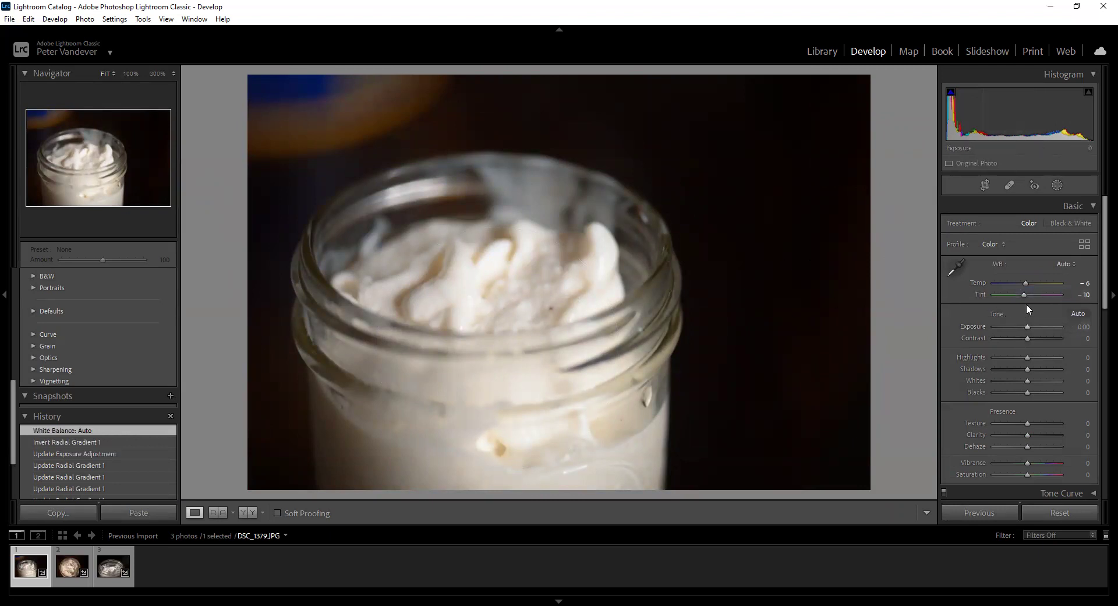
{"action": "left_click", "coordinate": [1000, 282]}
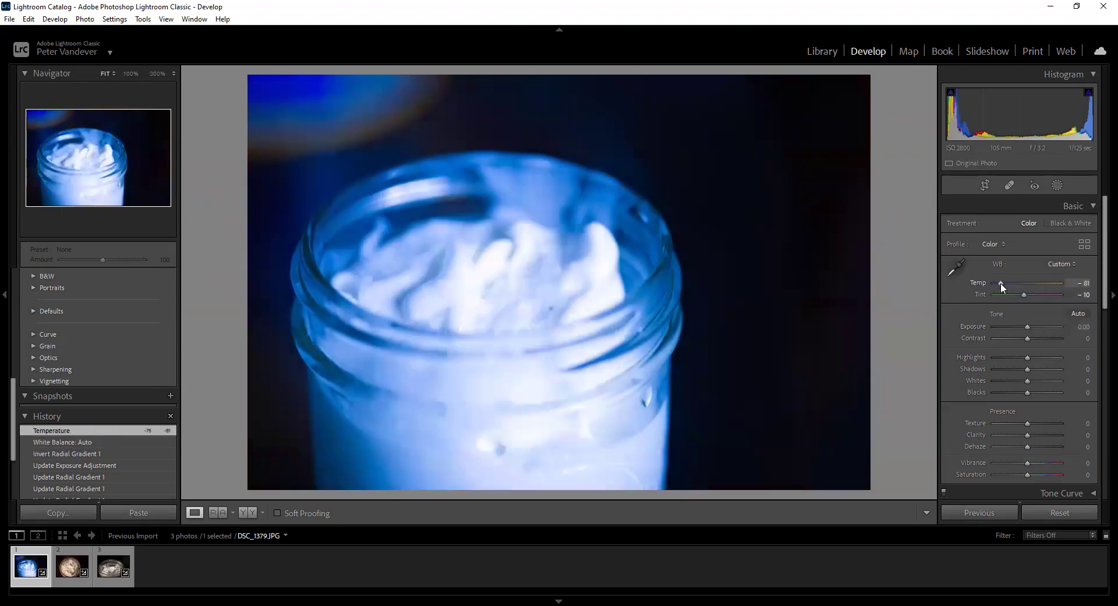
{"action": "left_click", "coordinate": [1054, 282]}
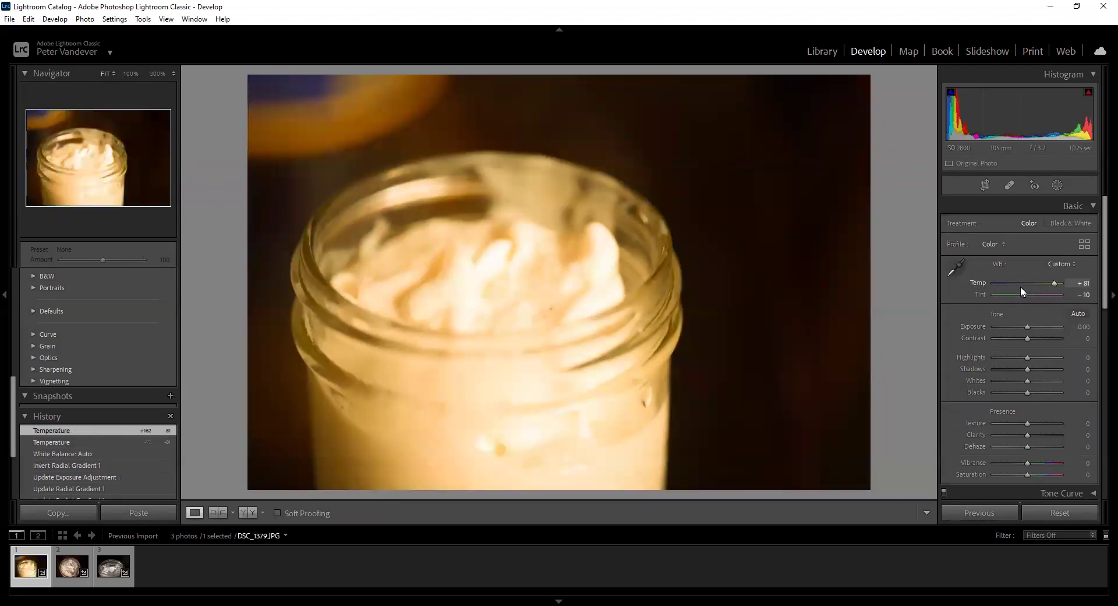
{"action": "left_click", "coordinate": [1026, 282]}
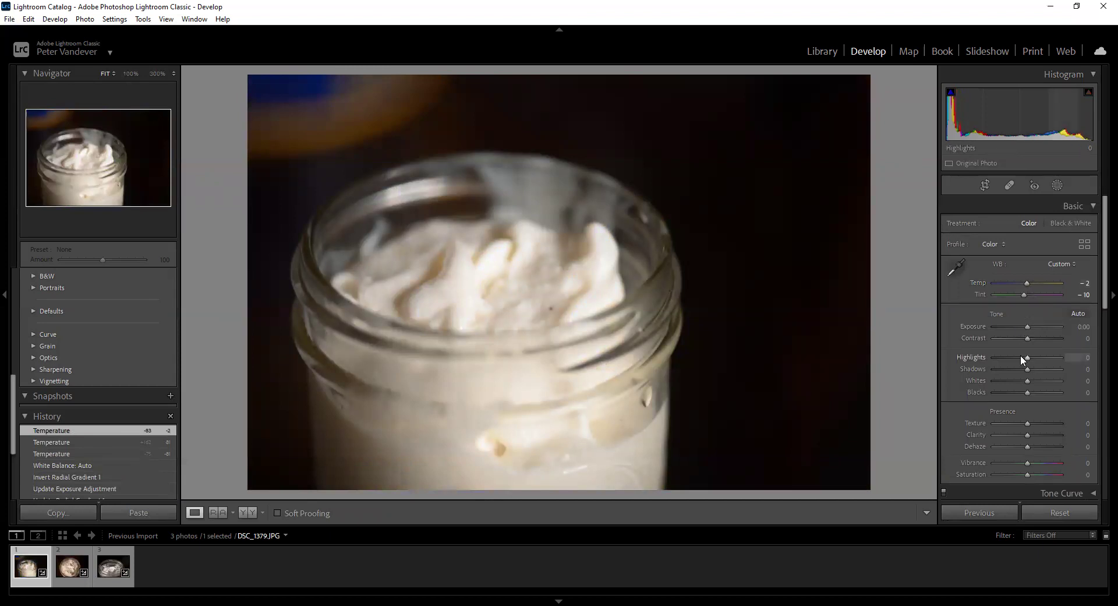
- Set Exposure +0.18, Contrast +53, Highlights -19 and Shadows +39 in the Basic panel
{"action": "left_click", "coordinate": [1051, 326]}
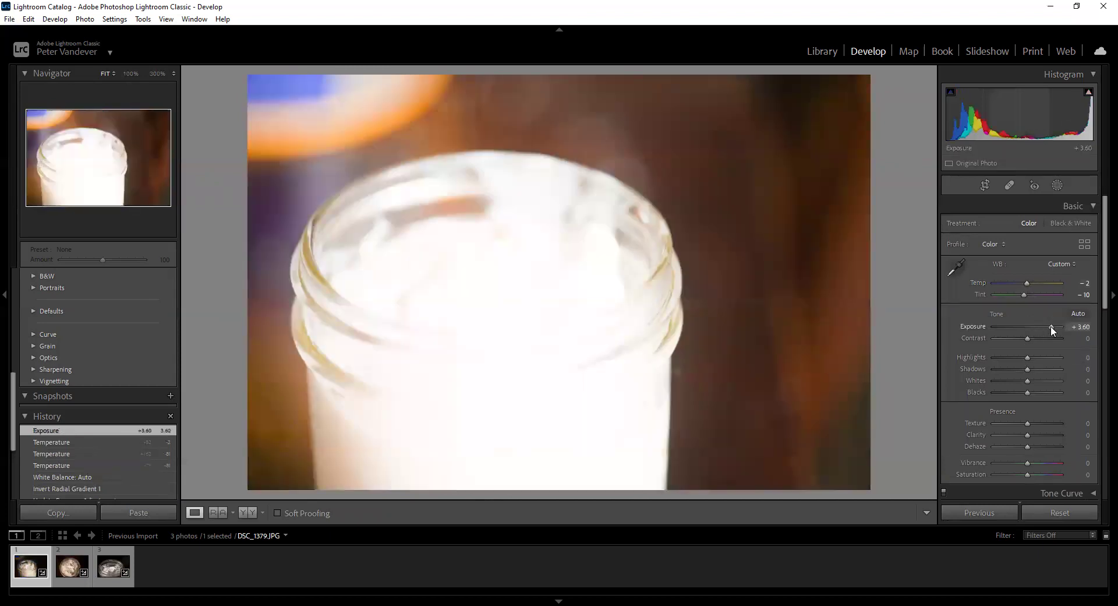
{"action": "left_click", "coordinate": [997, 326]}
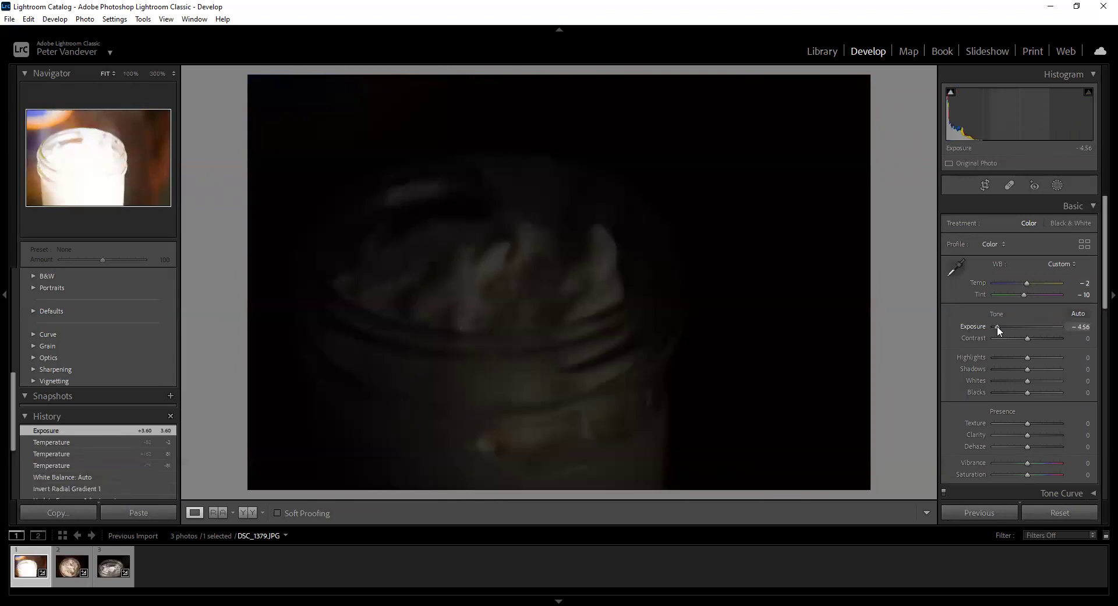
{"action": "left_click", "coordinate": [1027, 326]}
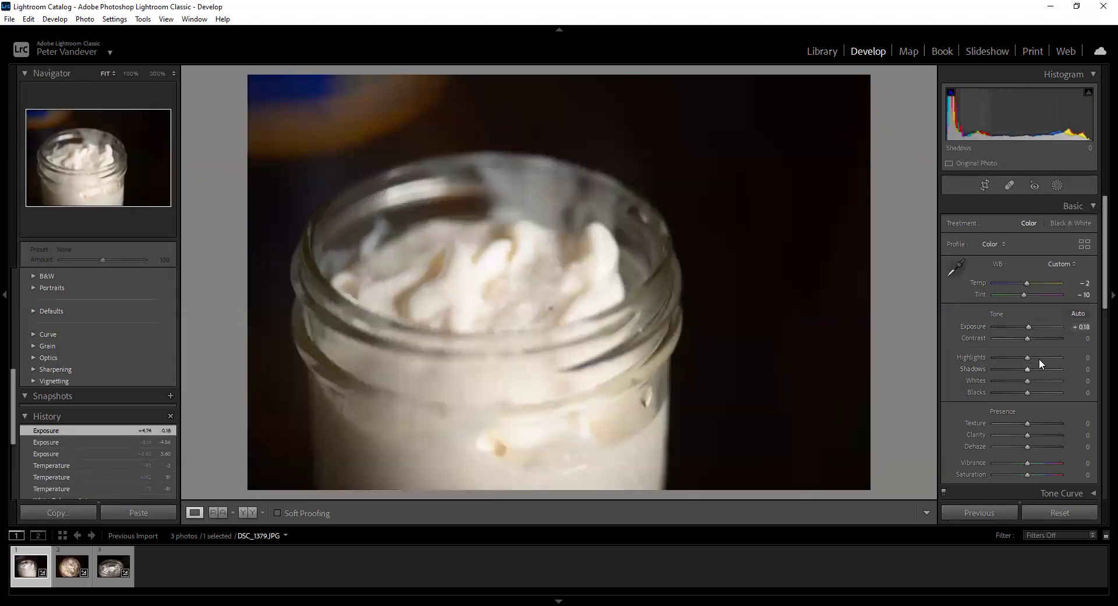
{"action": "left_click", "coordinate": [1058, 338]}
{"action": "left_click", "coordinate": [1045, 338]}
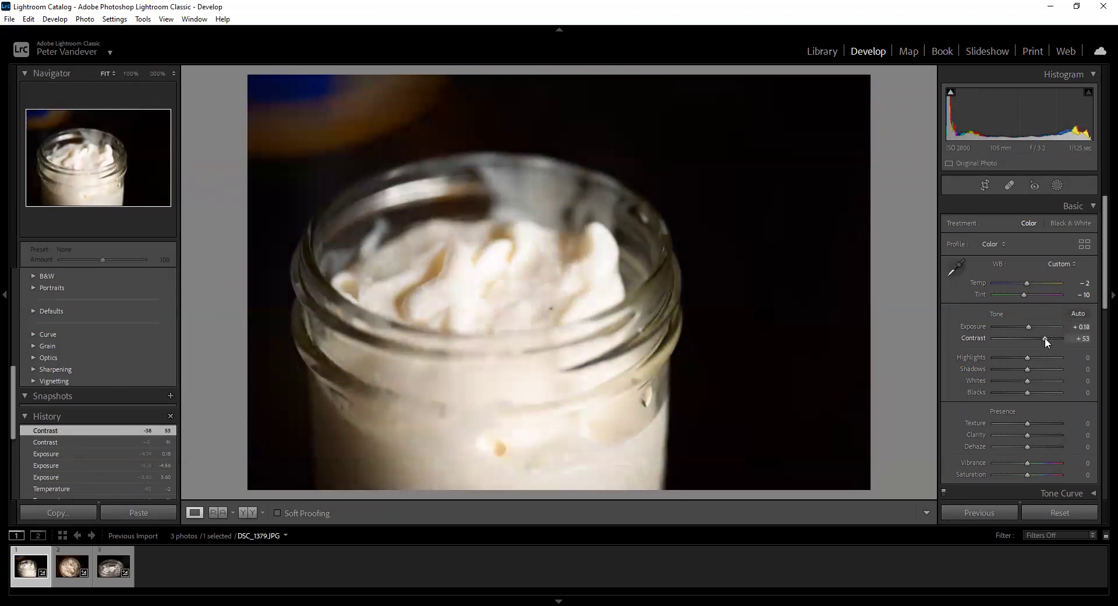
{"action": "left_click", "coordinate": [1004, 357]}
{"action": "left_click", "coordinate": [1021, 357]}
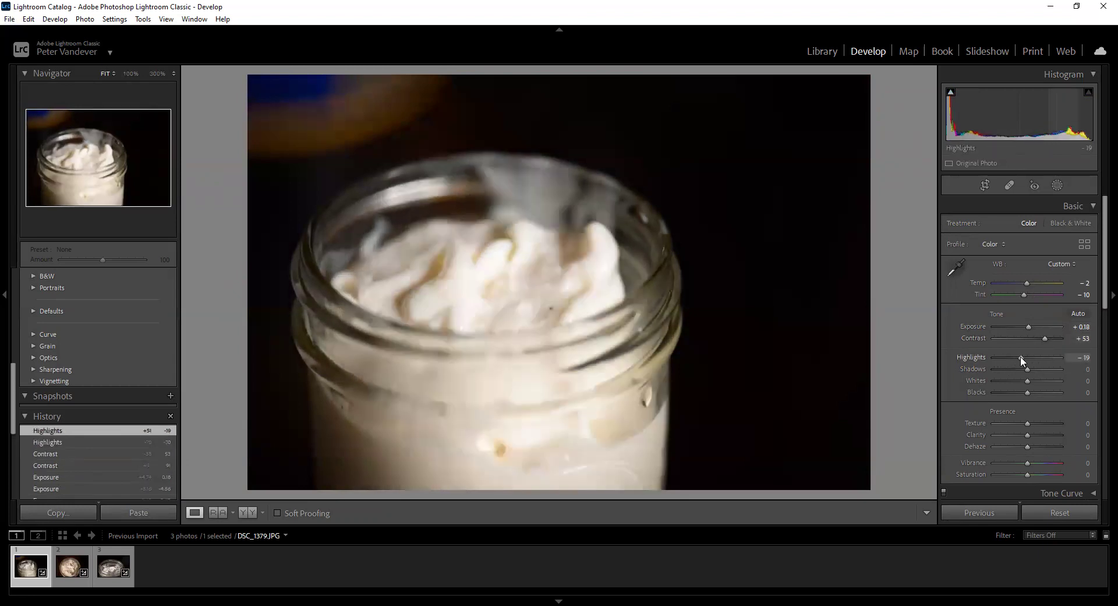
{"action": "left_click", "coordinate": [1040, 369]}
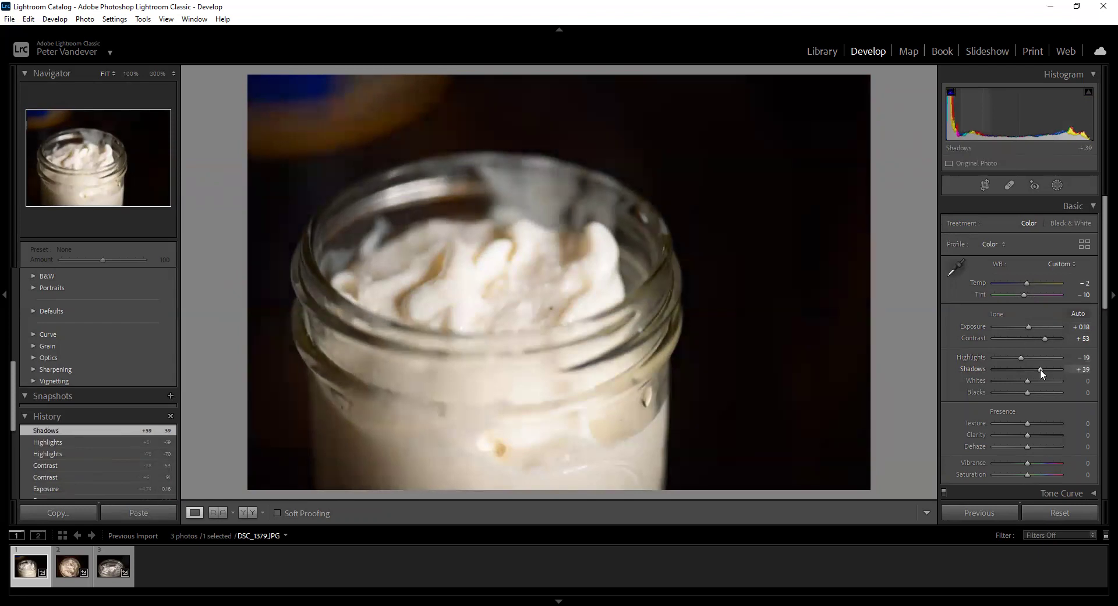
- Set Texture +82 and Clarity +33, and lift the Tone Curve shadows to +100
{"action": "left_click", "coordinate": [1055, 423]}
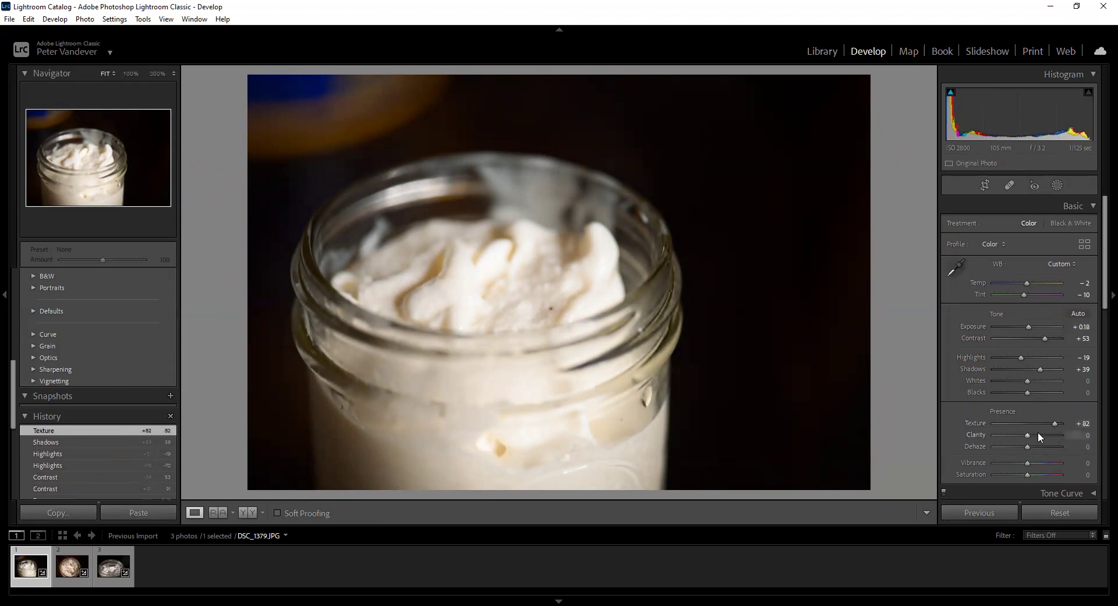
{"action": "left_click", "coordinate": [1038, 434]}
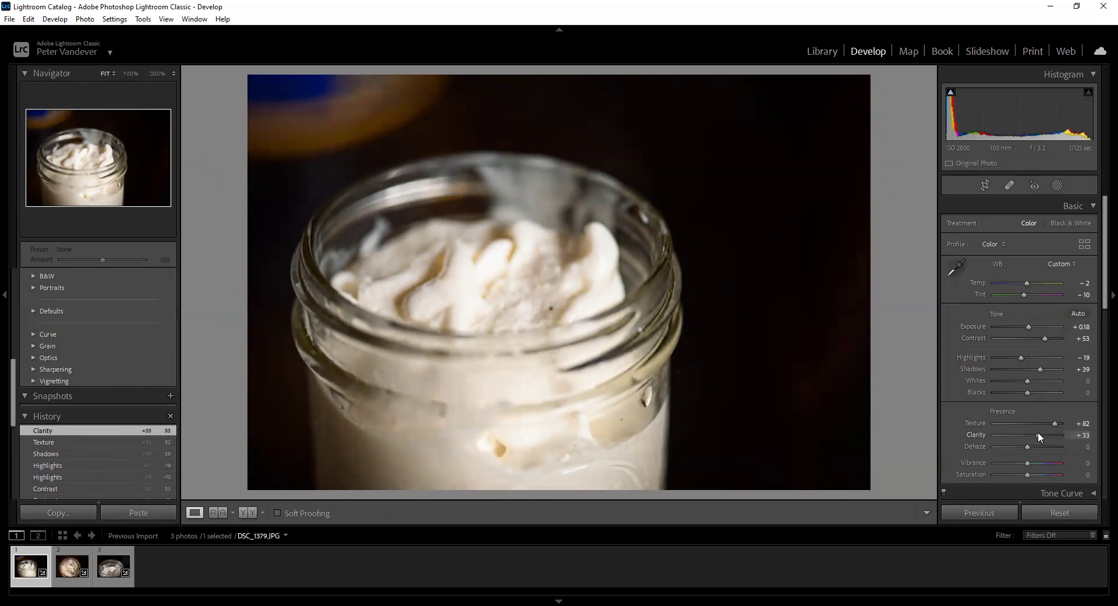
{"action": "scroll", "coordinate": [978, 434], "scroll_direction": "down", "scroll_amount": 3}
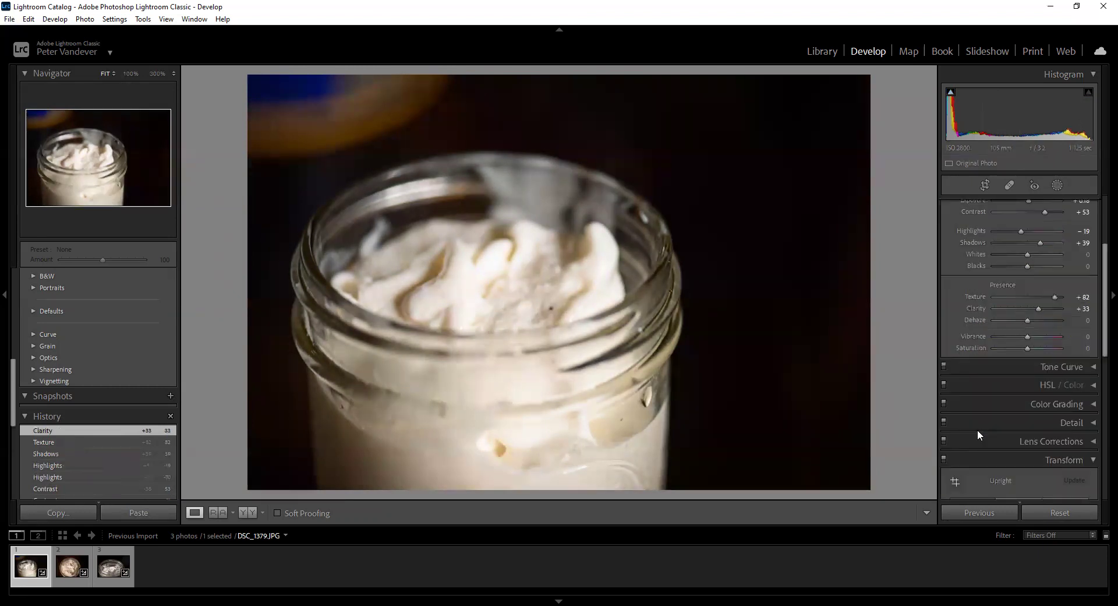
{"action": "left_click", "coordinate": [1086, 369]}
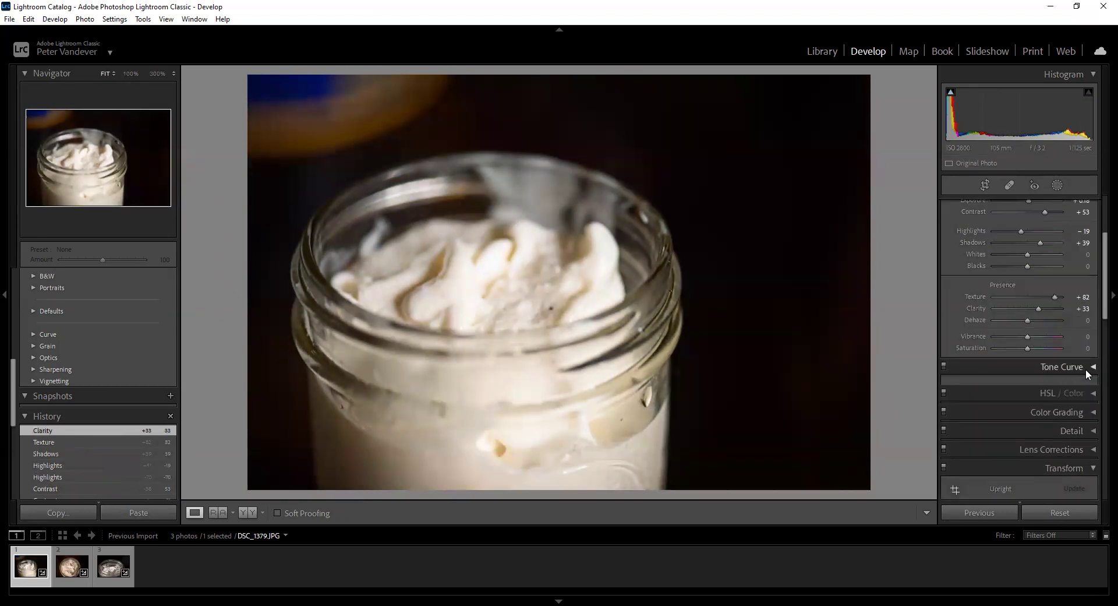
{"action": "left_click_drag", "start_coordinate": [987, 396], "coordinate": [981, 372]}
- Set Color Grading luminance to +68 for shadows, +74 for midtones and +84 for highlights
{"action": "scroll", "coordinate": [1048, 396], "scroll_direction": "down", "scroll_amount": 4}
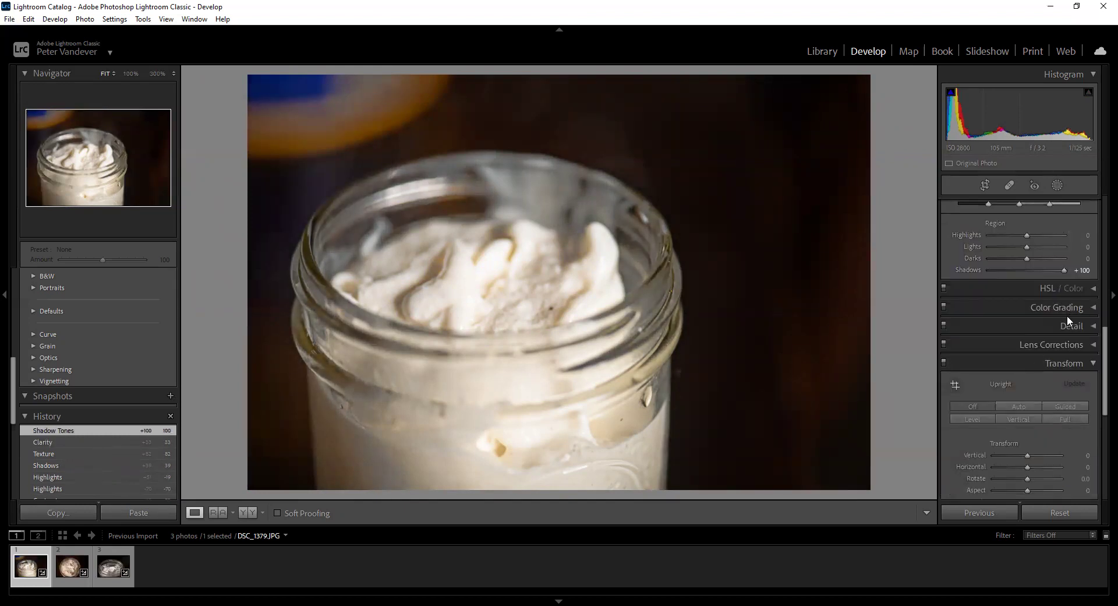
{"action": "left_click", "coordinate": [1072, 311]}
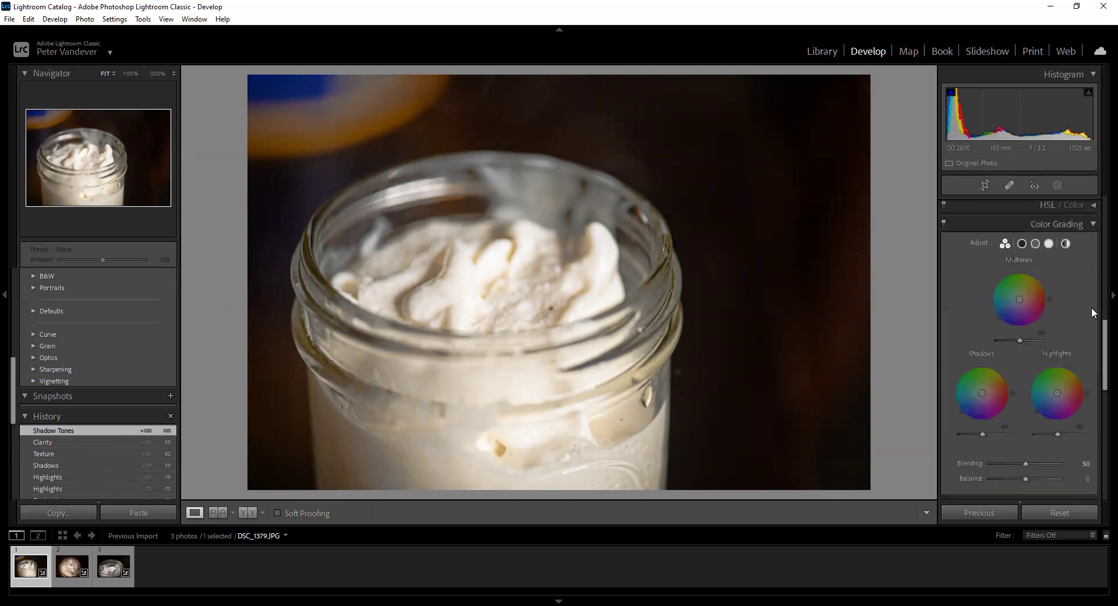
{"action": "left_click_drag", "start_coordinate": [984, 434], "coordinate": [997, 434]}
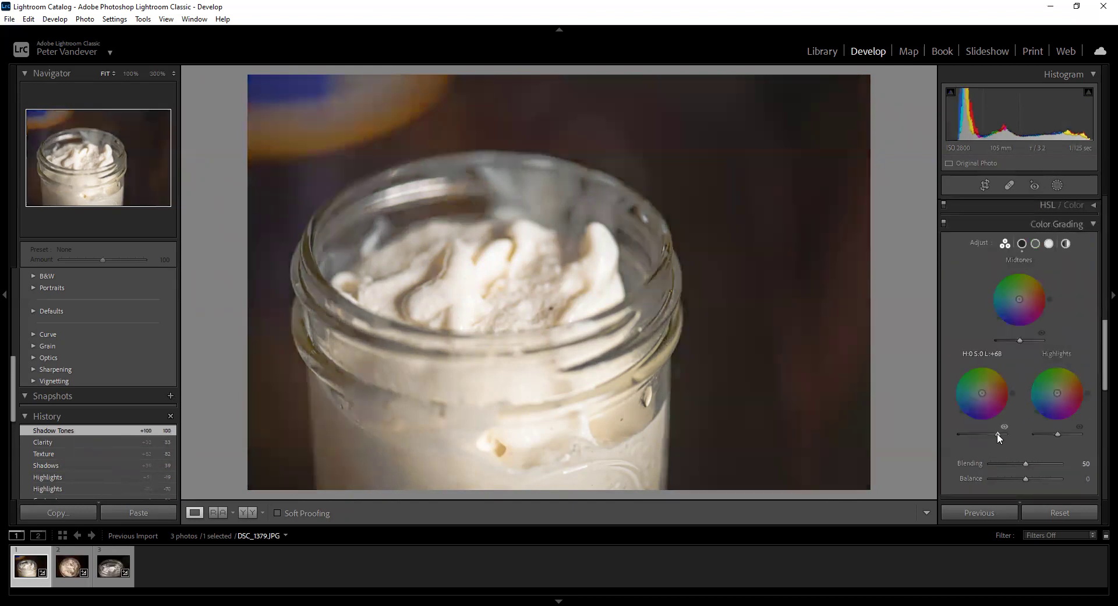
{"action": "left_click", "coordinate": [1036, 340]}
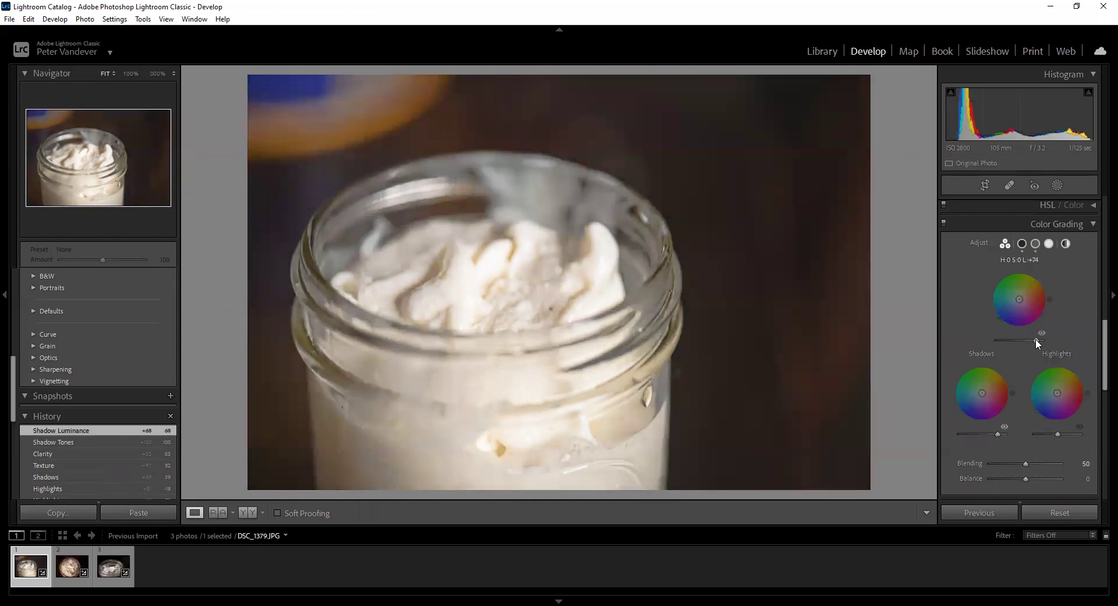
{"action": "left_click", "coordinate": [1076, 434]}
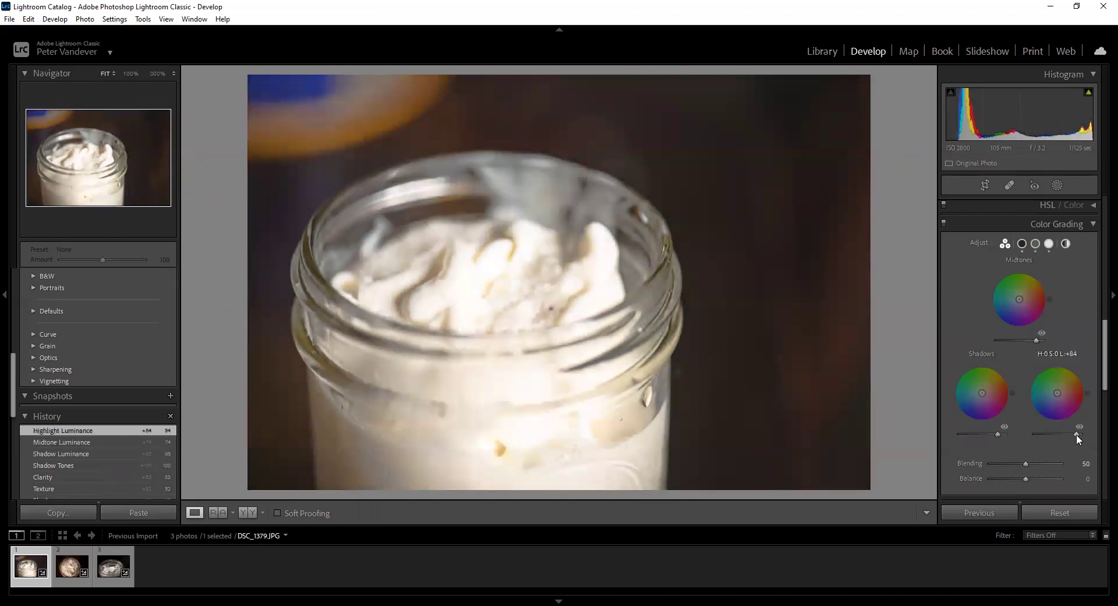
- Try lower shadow and midtone luminance values, then undo back to shadows +68
{"action": "left_click", "coordinate": [984, 433]}
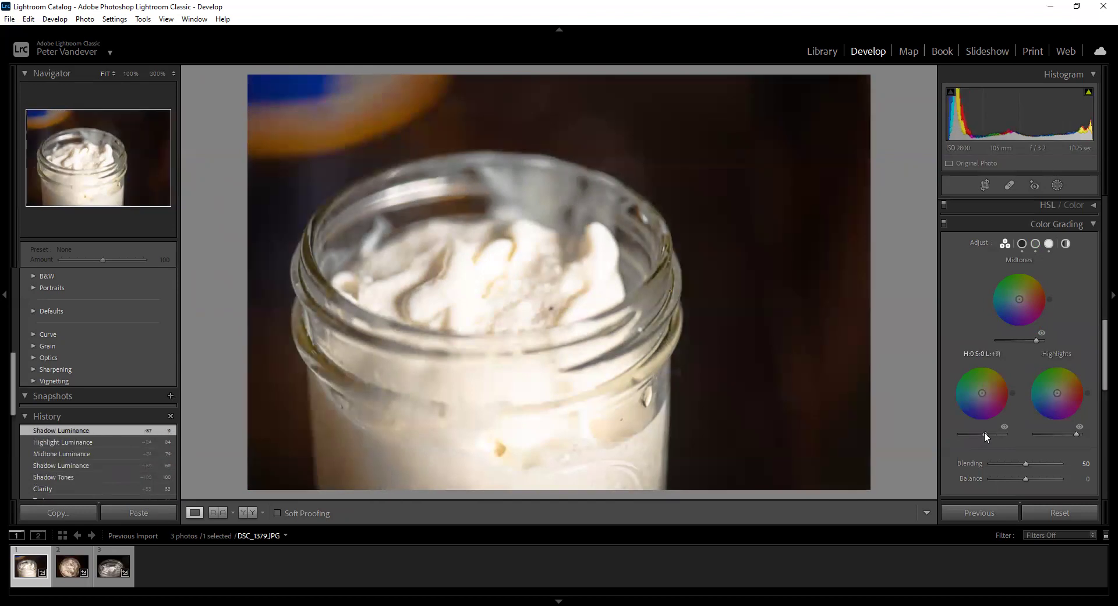
{"action": "left_click_drag", "start_coordinate": [984, 433], "coordinate": [975, 434]}
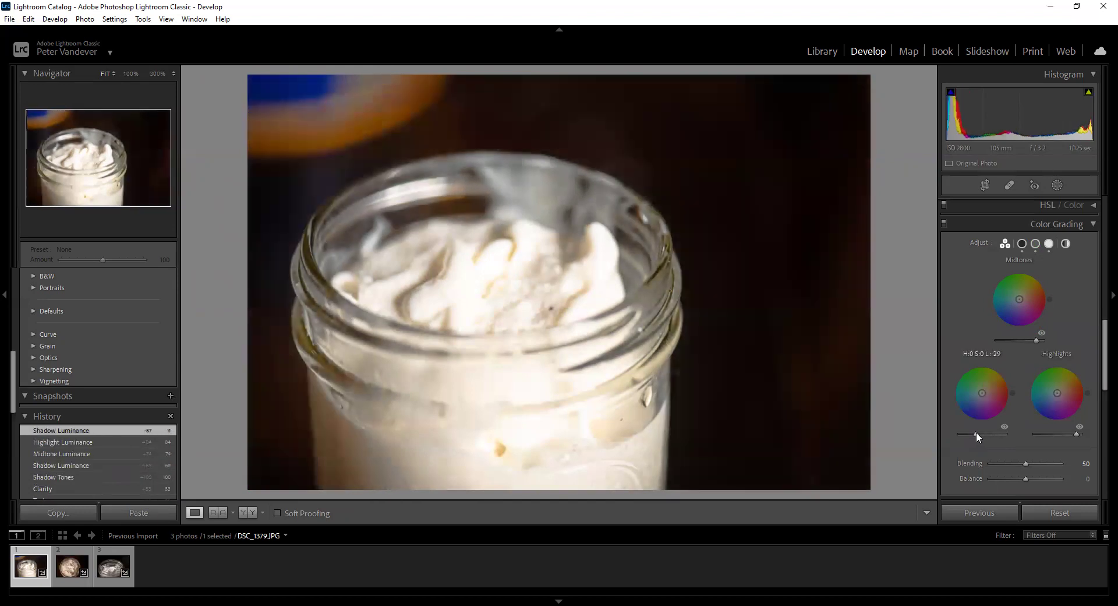
{"action": "left_click", "coordinate": [1022, 339]}
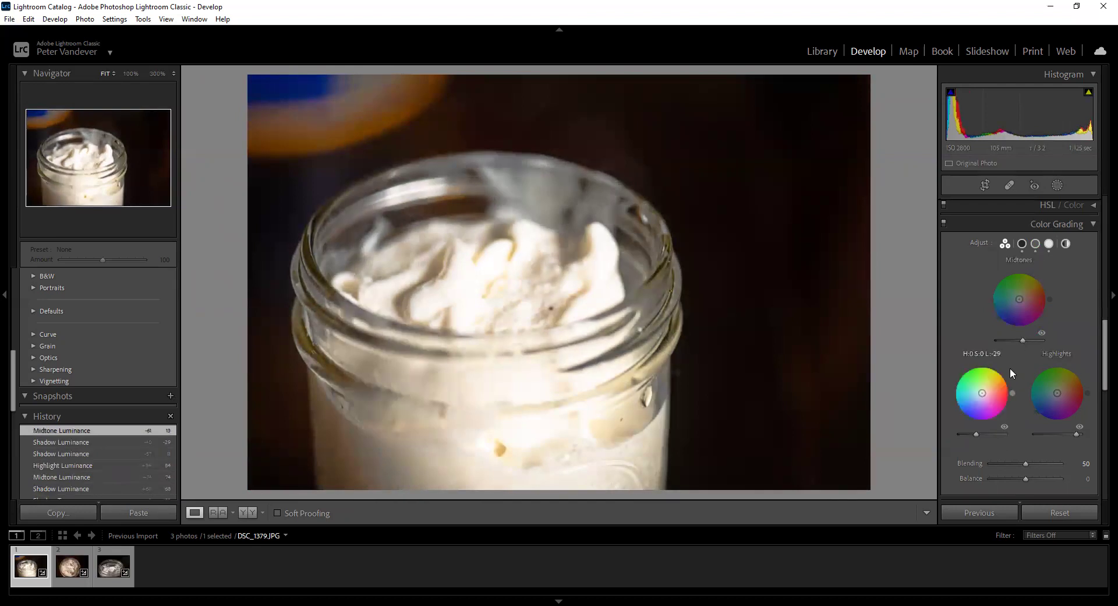
{"action": "key", "text": "ctrl+z"}
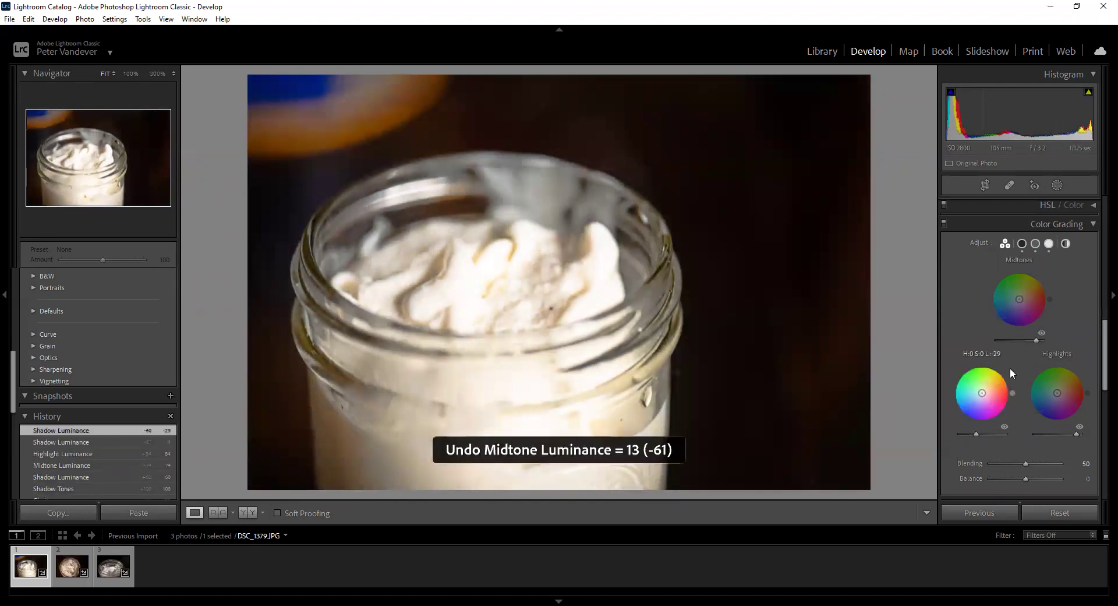
{"action": "key", "text": "ctrl+z"}
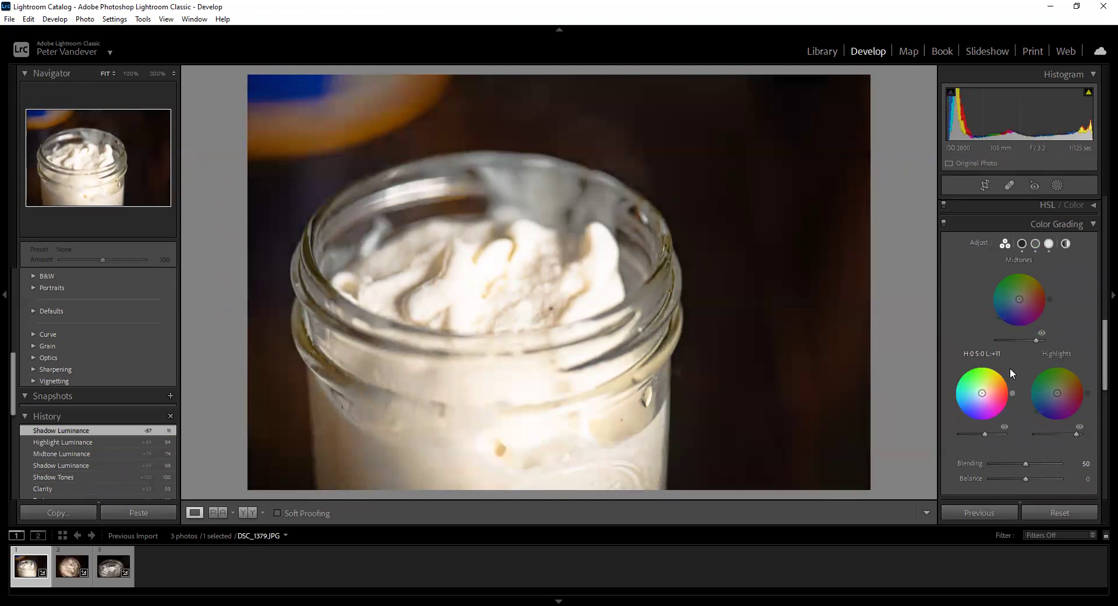
{"action": "key", "text": "ctrl+z"}
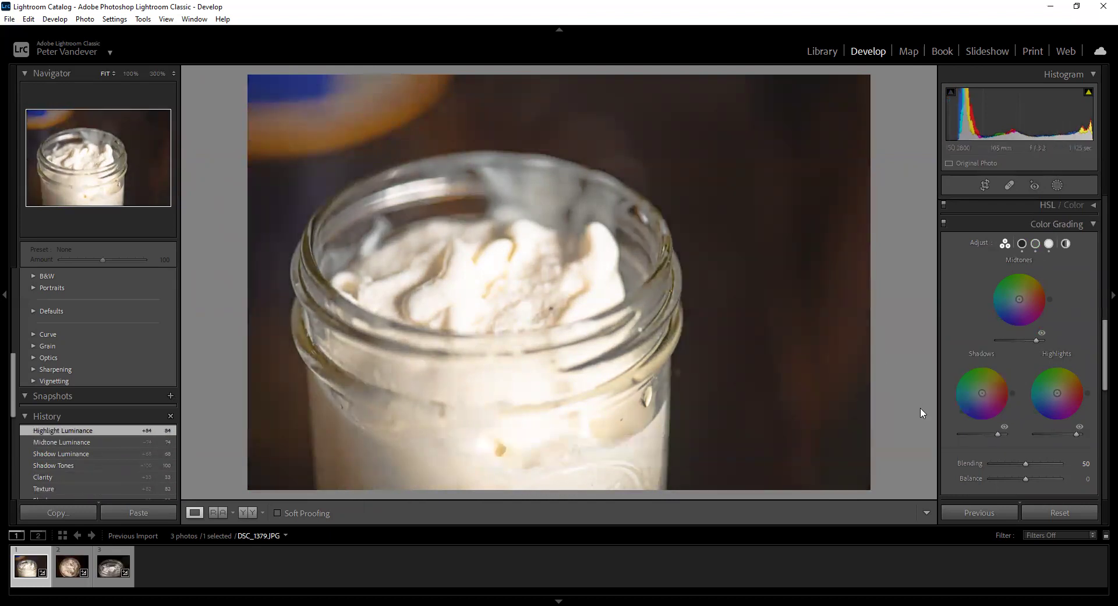
- Add a post-crop vignette, trying -23 and -56 before settling on Amount -37
{"action": "scroll", "coordinate": [996, 396], "scroll_direction": "down", "scroll_amount": 5}
{"action": "scroll", "coordinate": [997, 399], "scroll_direction": "down", "scroll_amount": 4}
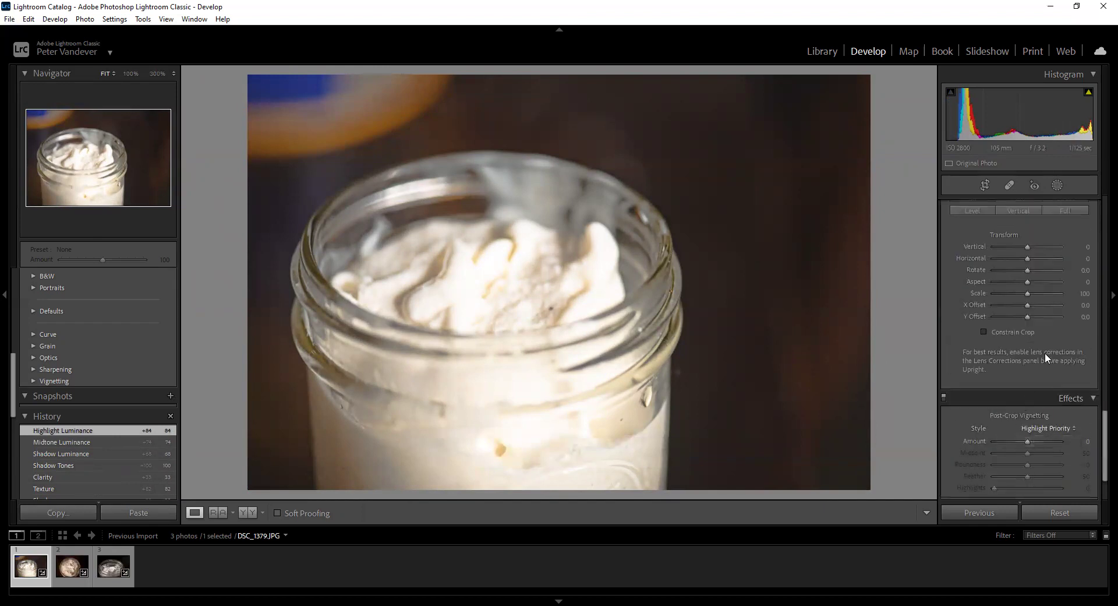
{"action": "scroll", "coordinate": [1045, 352], "scroll_direction": "down", "scroll_amount": 2}
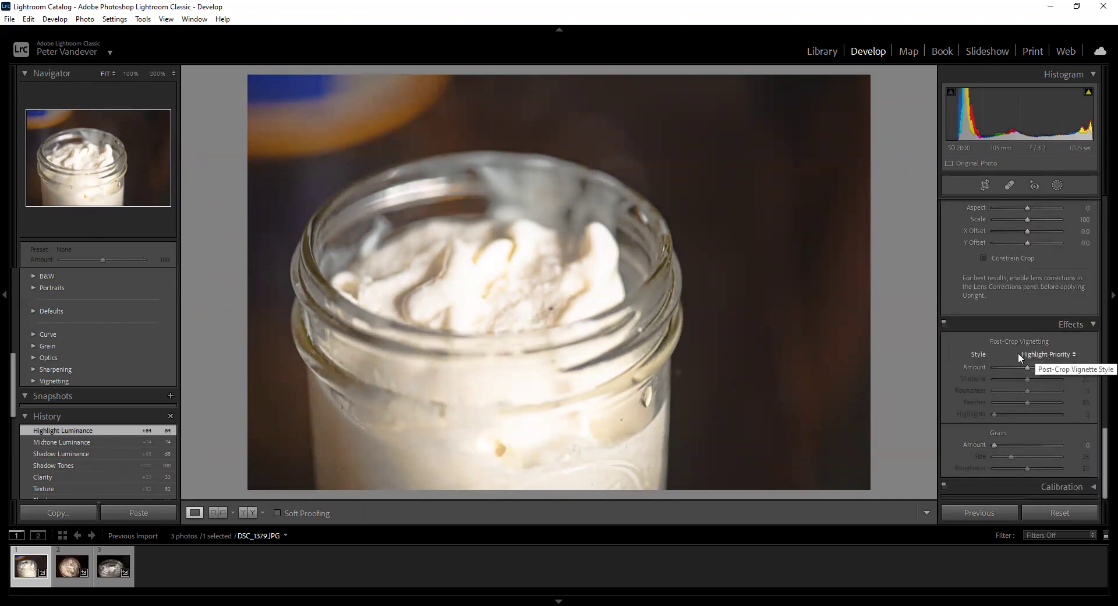
{"action": "left_click", "coordinate": [1019, 368]}
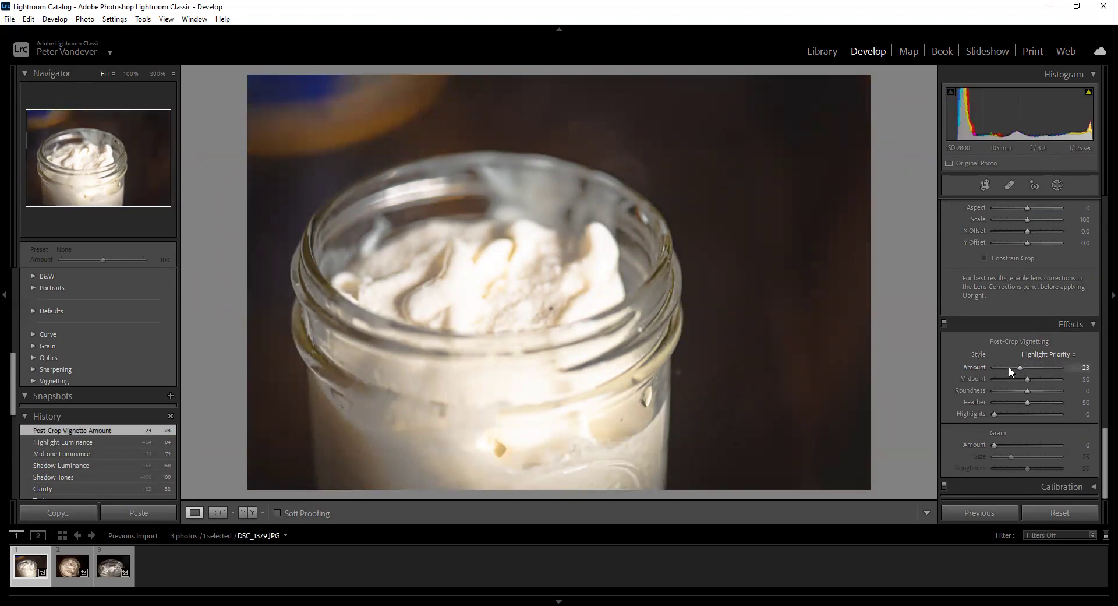
{"action": "left_click", "coordinate": [1008, 367]}
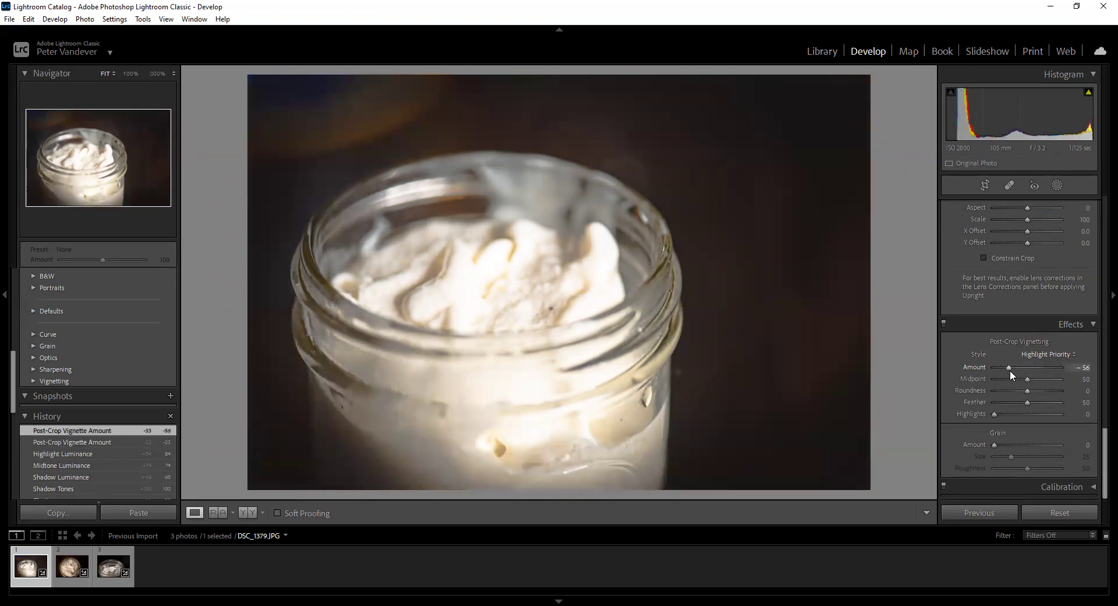
{"action": "left_click_drag", "start_coordinate": [1013, 365], "coordinate": [1014, 366]}
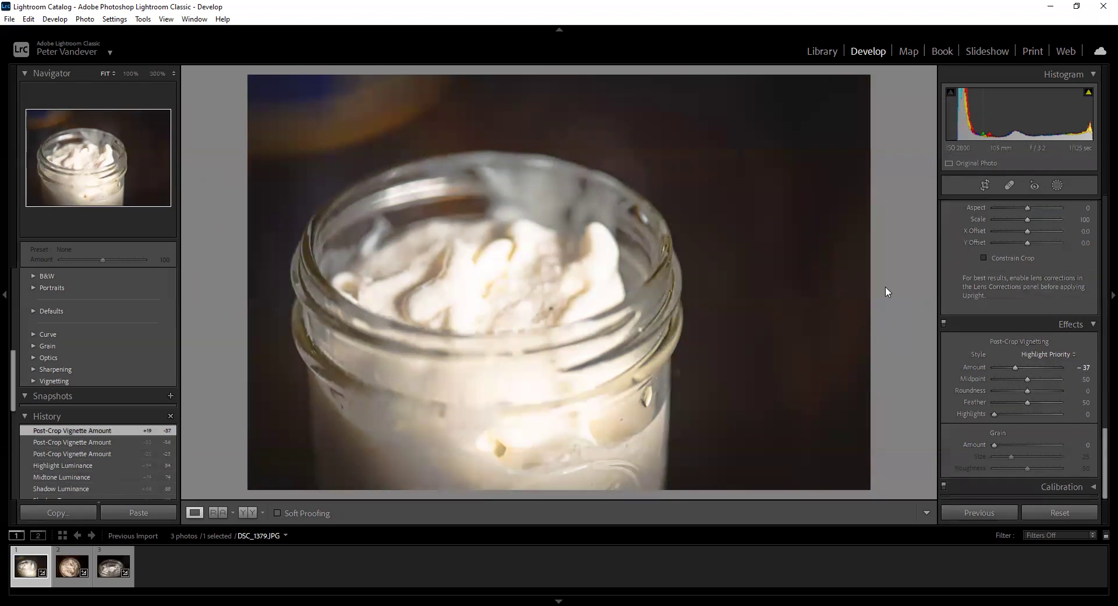
{"action": "scroll", "coordinate": [96, 453], "scroll_direction": "down", "scroll_amount": 5}
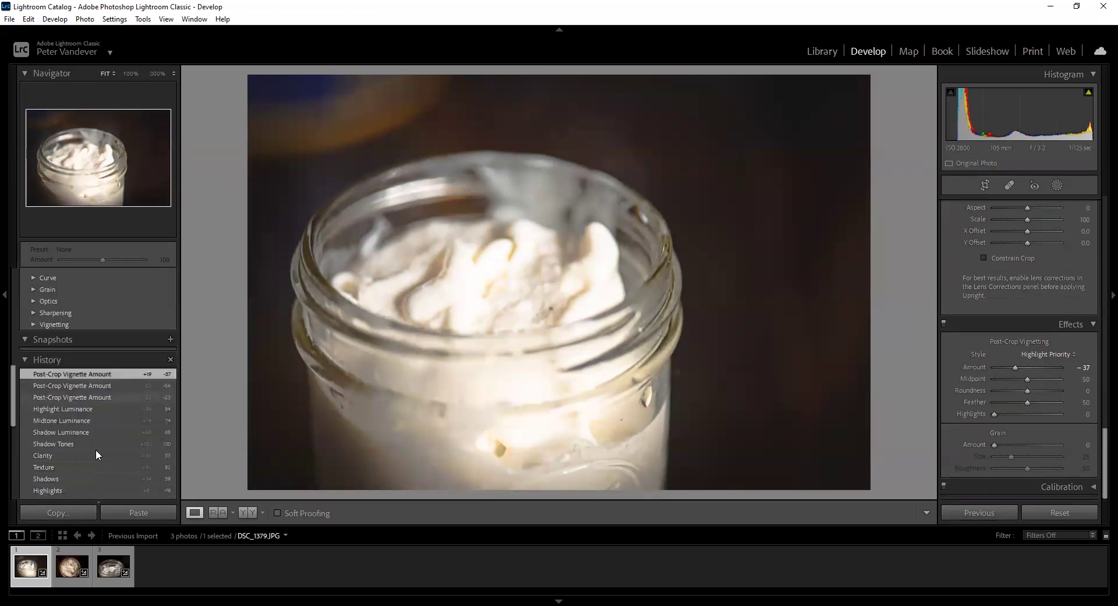
{"action": "scroll", "coordinate": [93, 452], "scroll_direction": "down", "scroll_amount": 5}
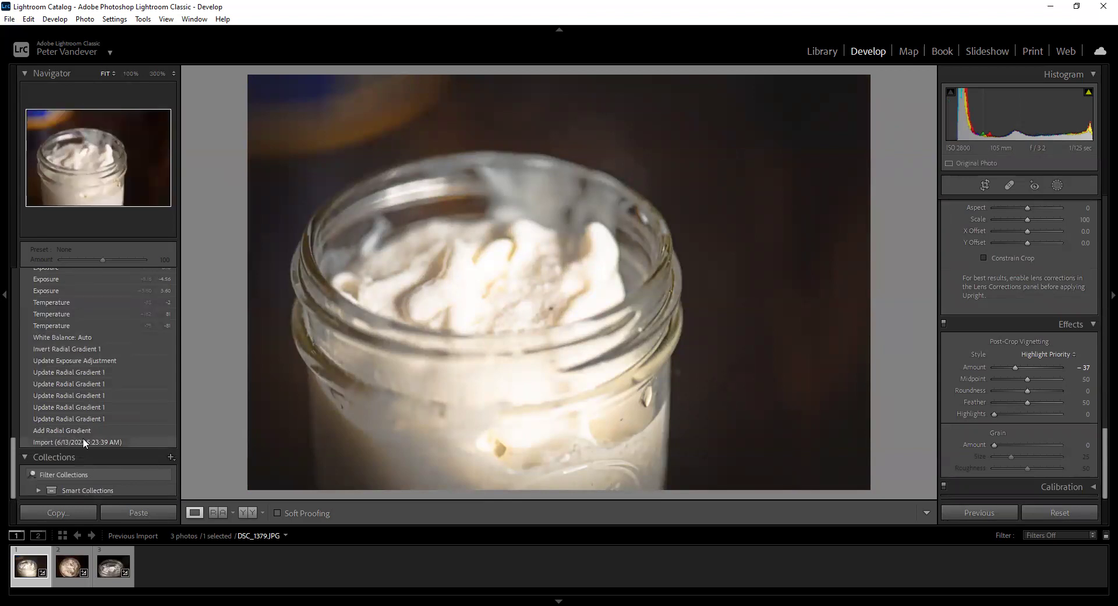
{"action": "left_click", "coordinate": [82, 441]}
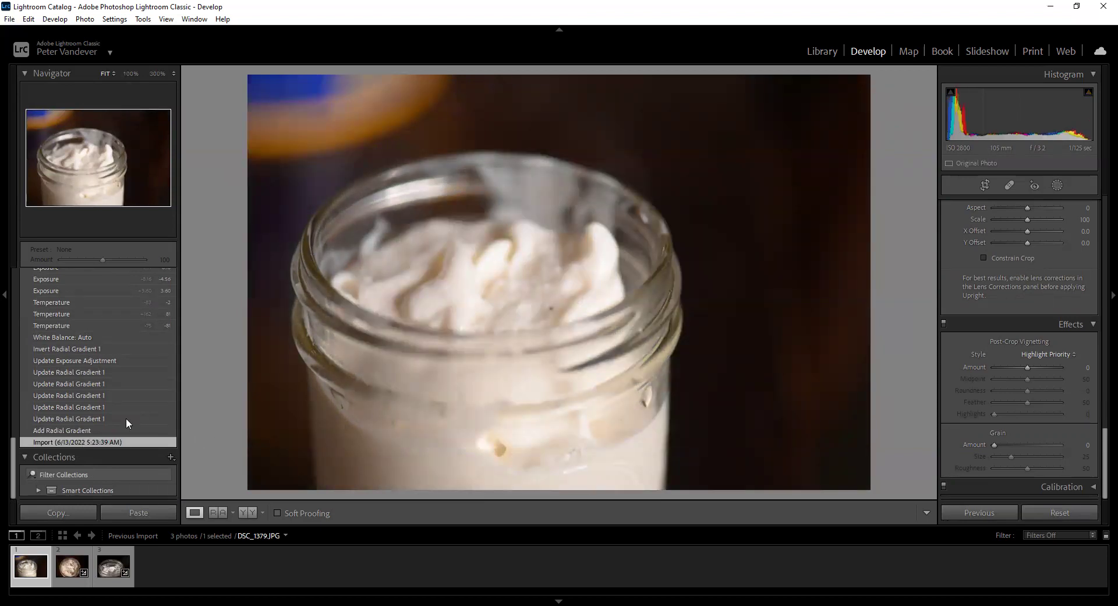
{"action": "key", "text": "ctrl+z"}
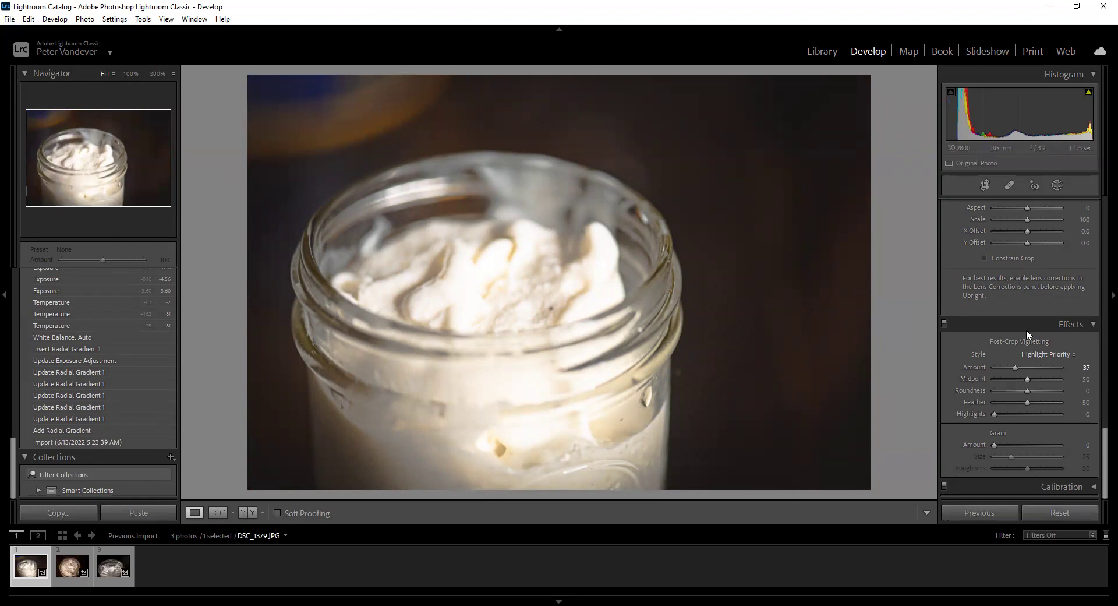
{"action": "mouse_move", "coordinate": [1015, 242]}
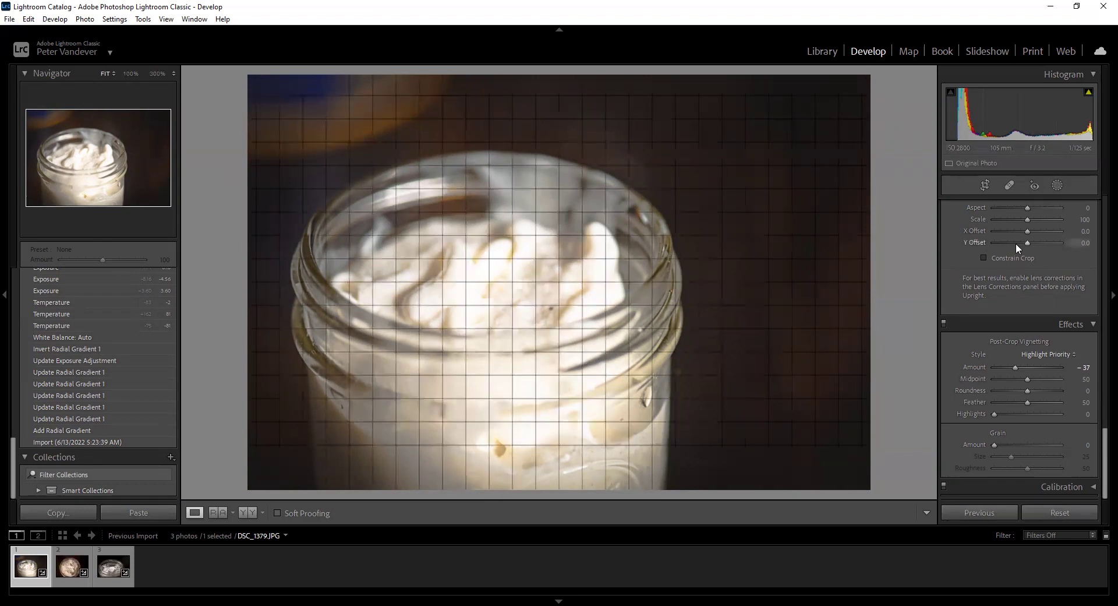